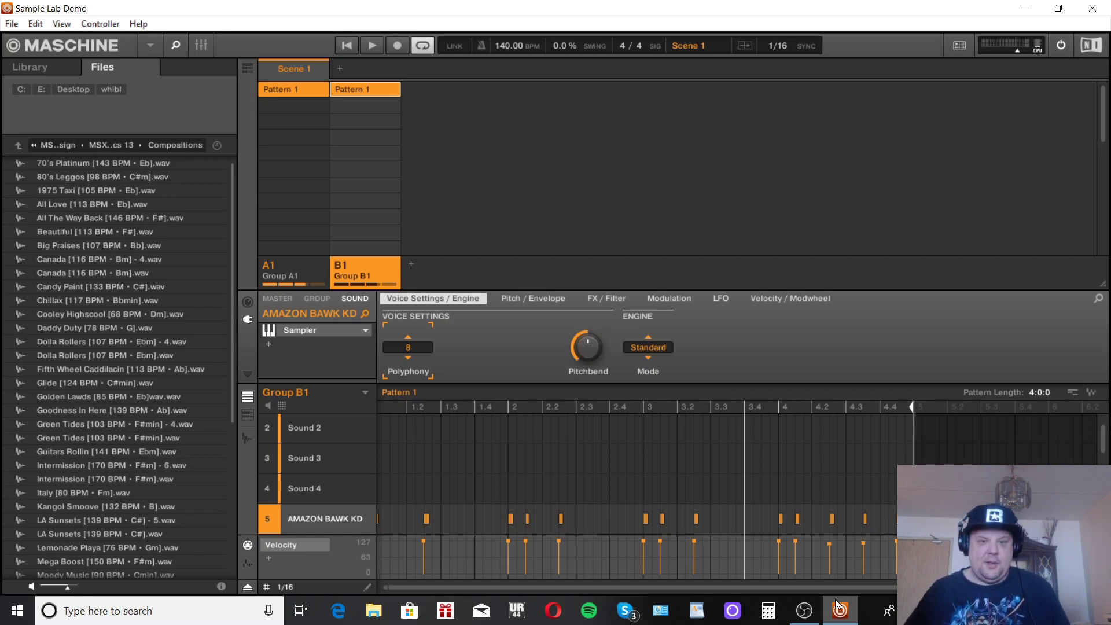
# Step: Start playback of Group B1's Pattern 1 kick beat at 140 BPM
pyautogui.press('space')
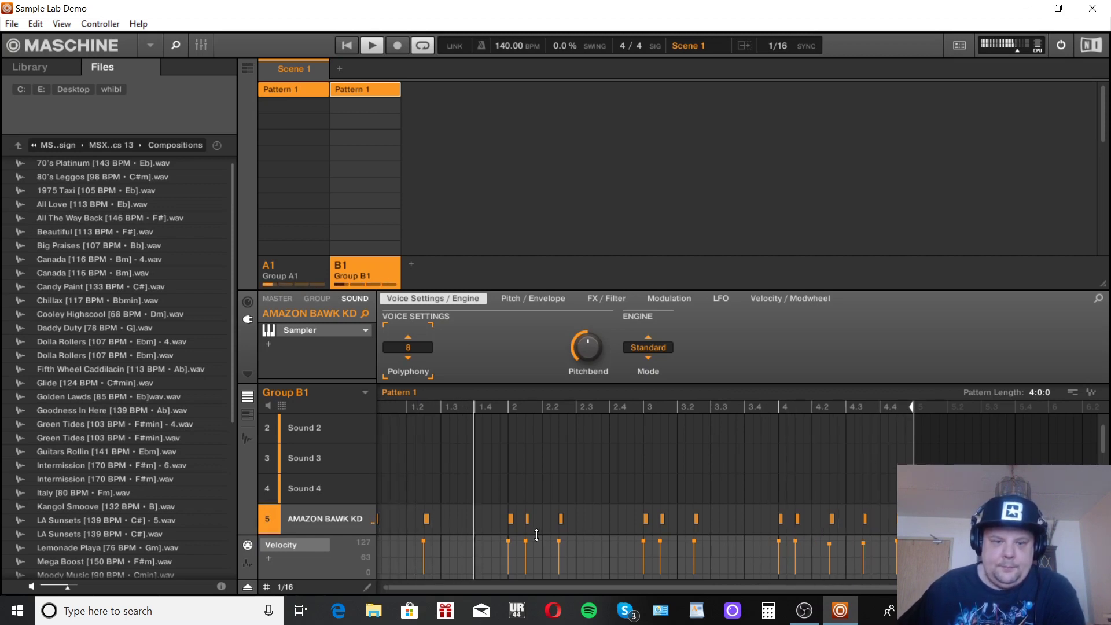
# Step: Switch to the Mixer view and mute sample Group A1
pyautogui.click(269, 345)
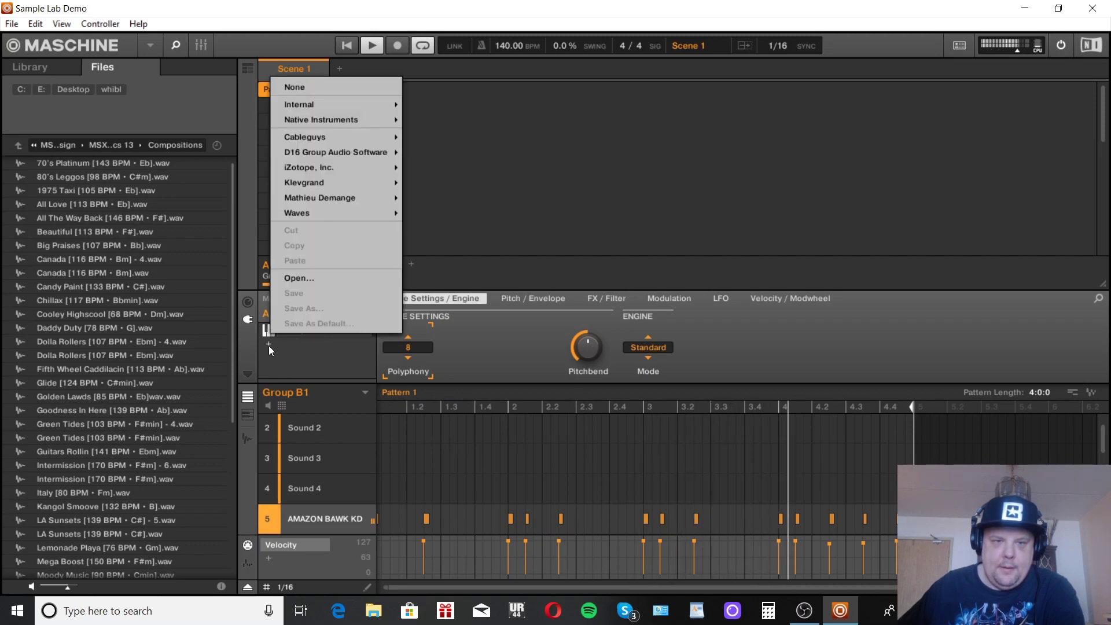
pyautogui.click(561, 266)
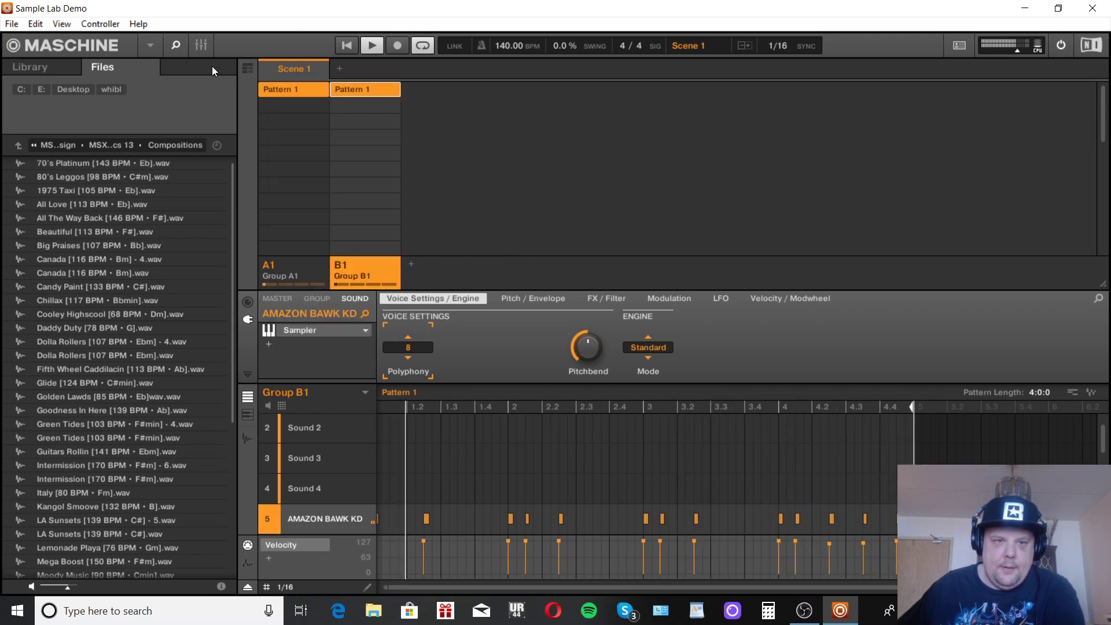
pyautogui.click(206, 46)
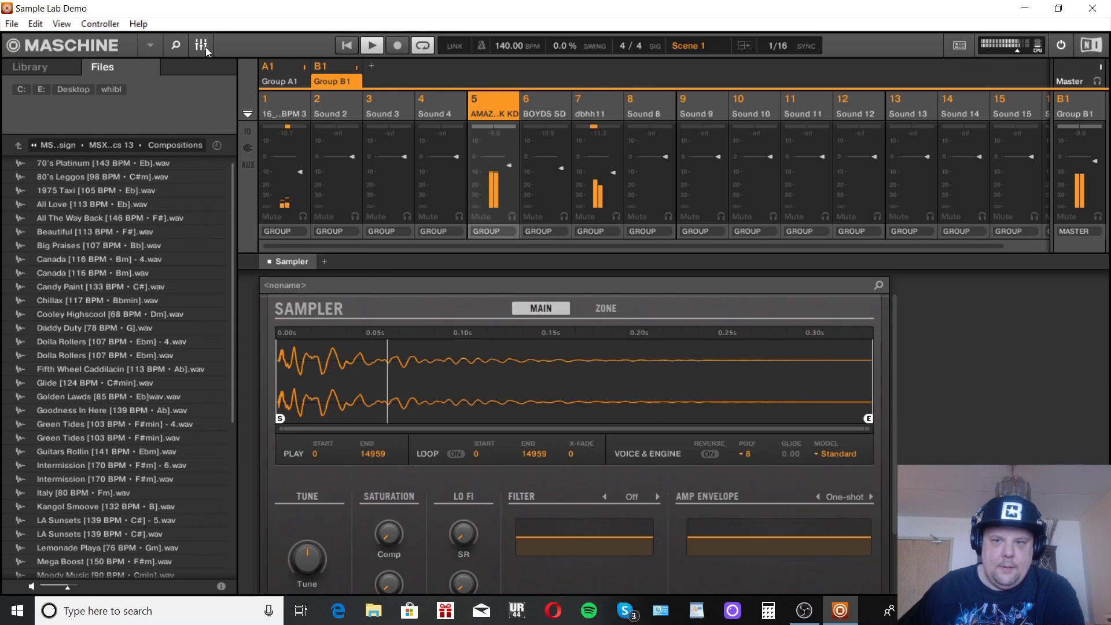
pyautogui.click(206, 47)
pyautogui.click(206, 47)
pyautogui.click(292, 82)
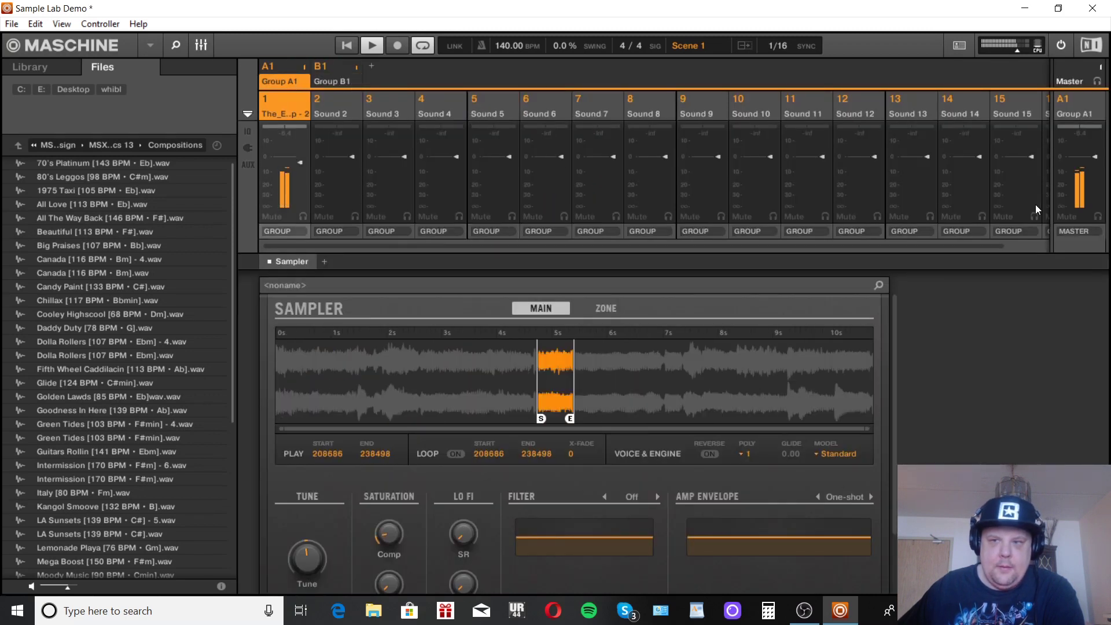
pyautogui.click(1078, 231)
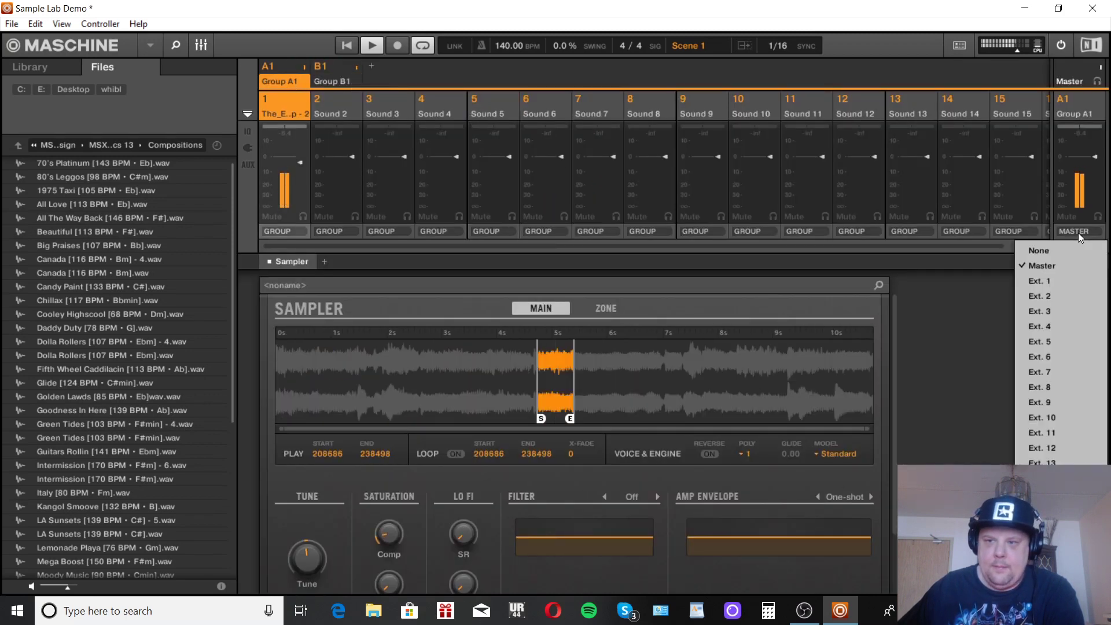
pyautogui.click(1071, 214)
pyautogui.click(1070, 215)
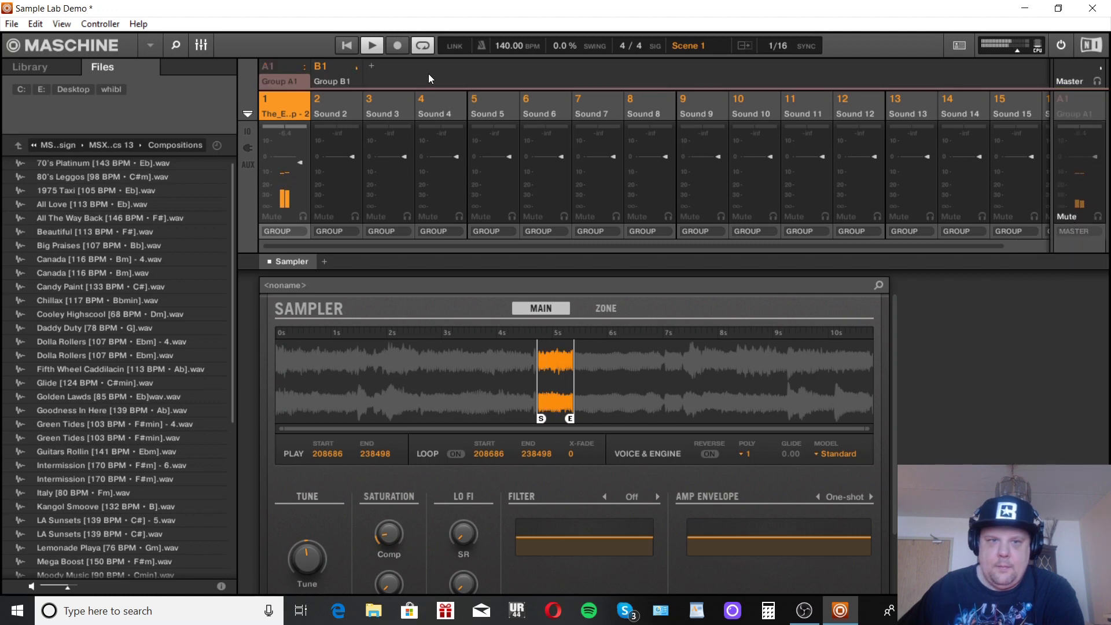
# Step: Insert Waves H-Comp Mono after the Sampler on Group B1's AMAZ..K KD kick
pyautogui.click(334, 81)
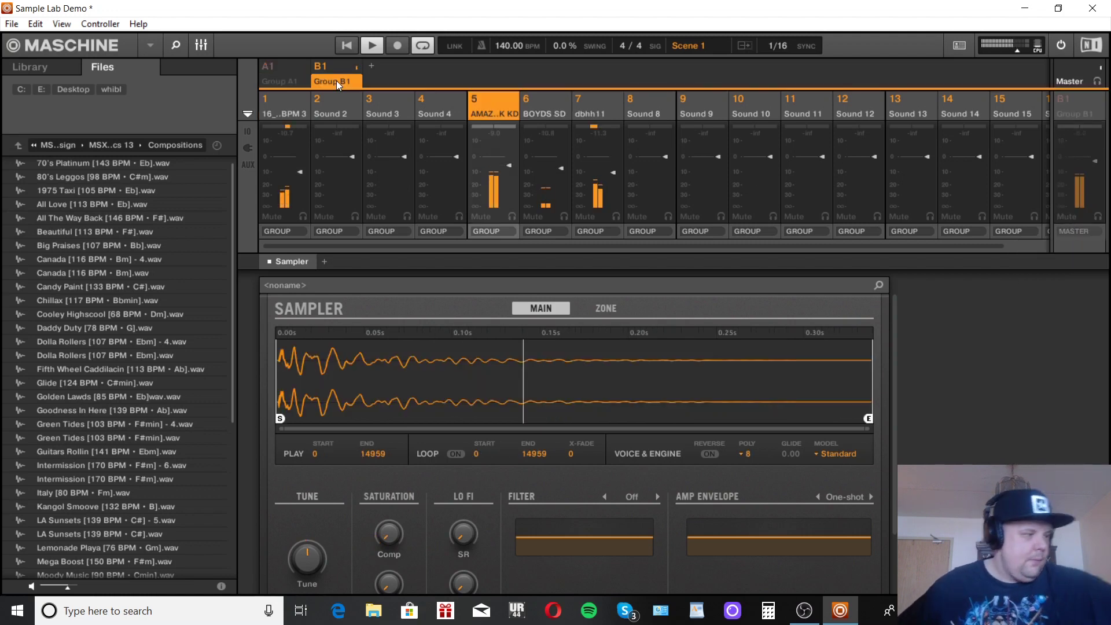
pyautogui.click(324, 262)
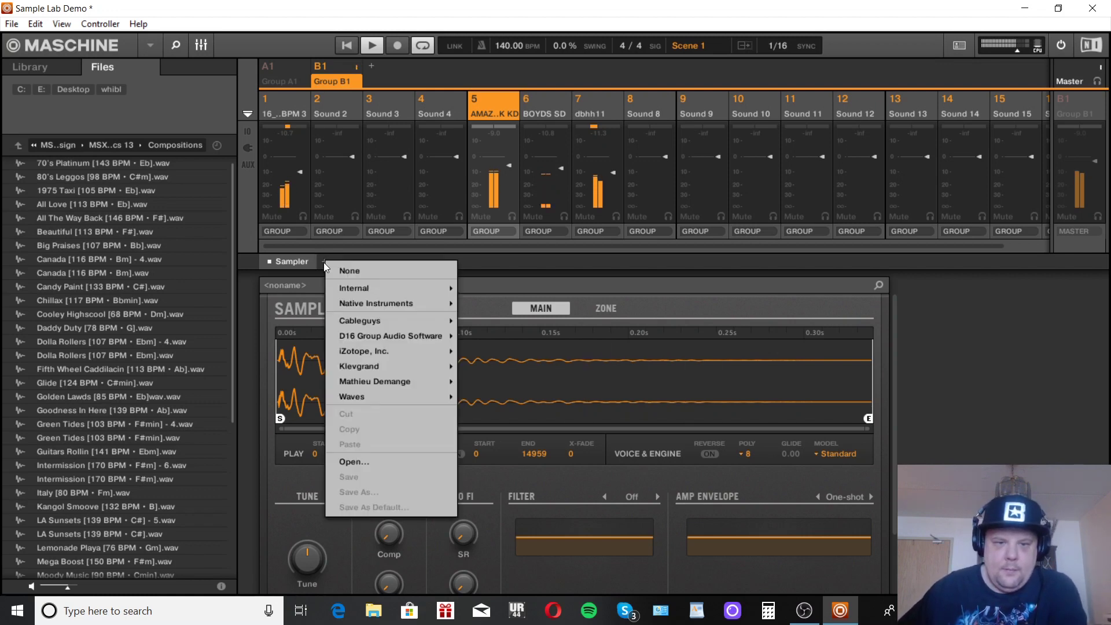
pyautogui.moveTo(346, 307)
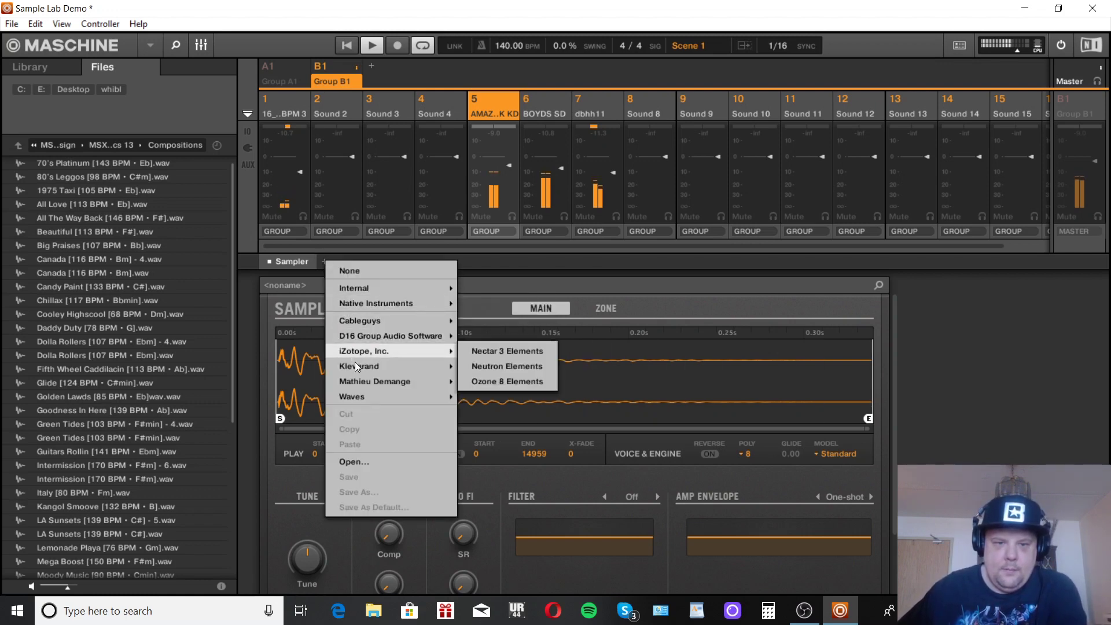
pyautogui.moveTo(356, 397)
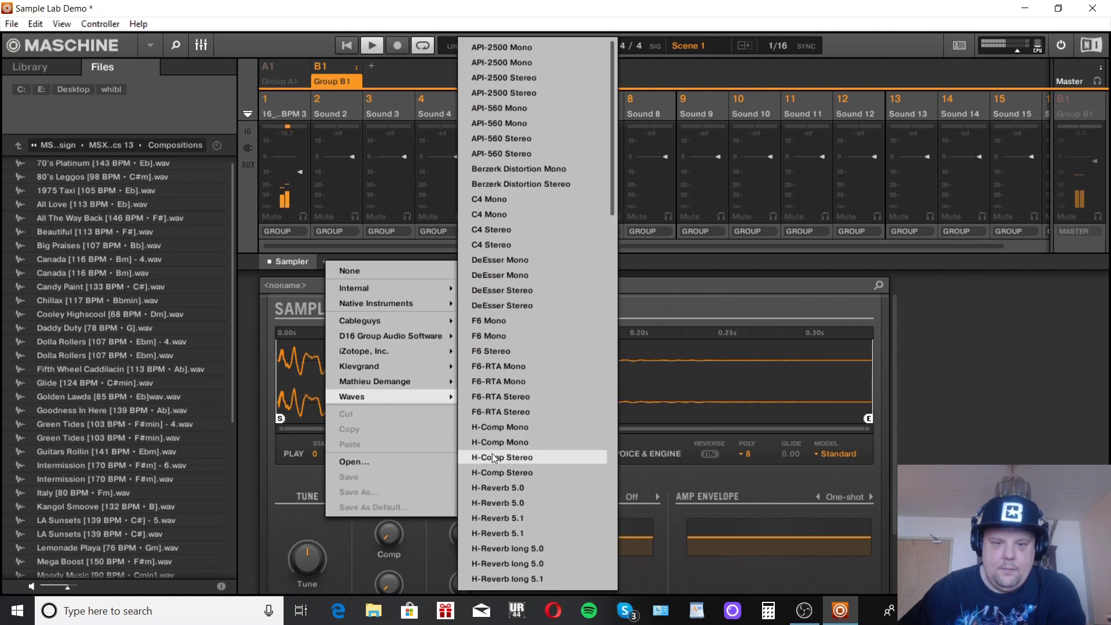
pyautogui.scroll(-4, 491, 454)
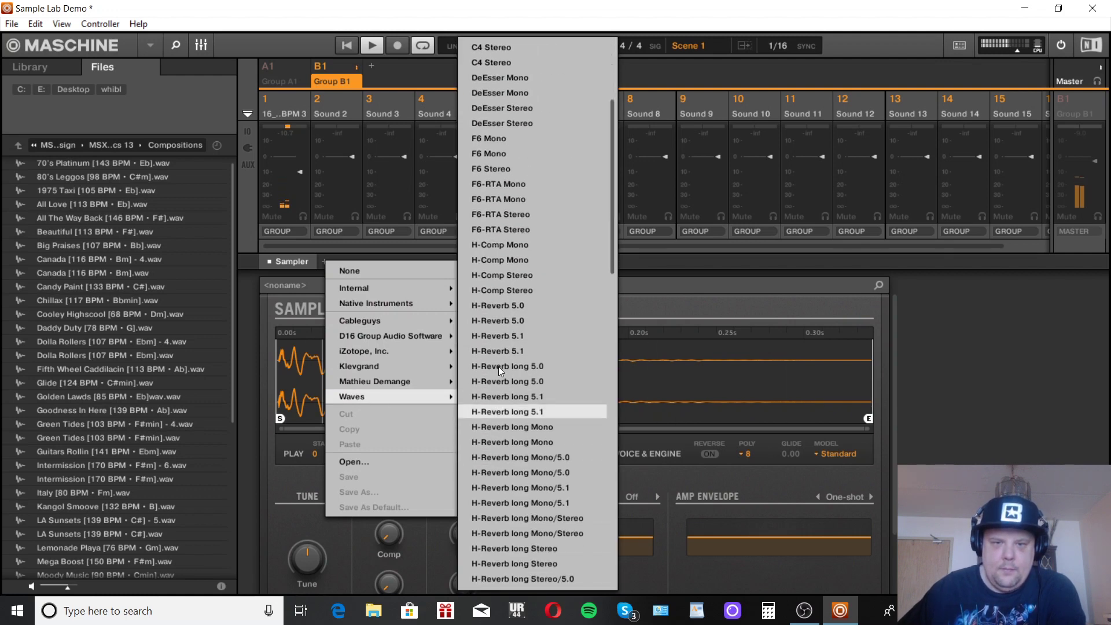
pyautogui.click(501, 246)
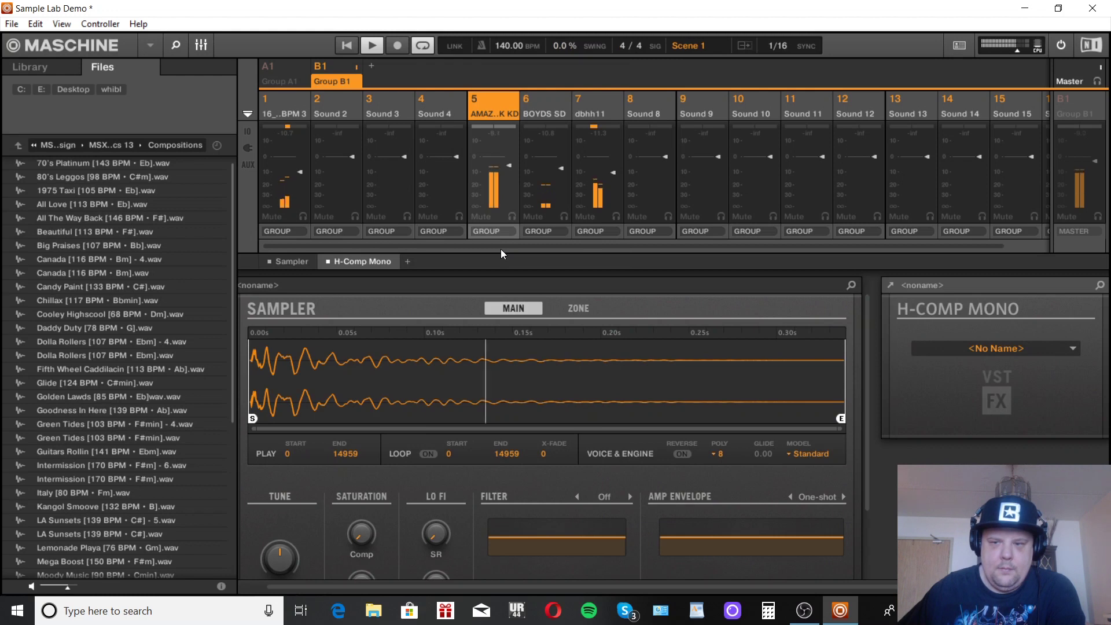
# Step: Open the kick's H-Comp Mono window and raise its Attack knob
pyautogui.click(891, 287)
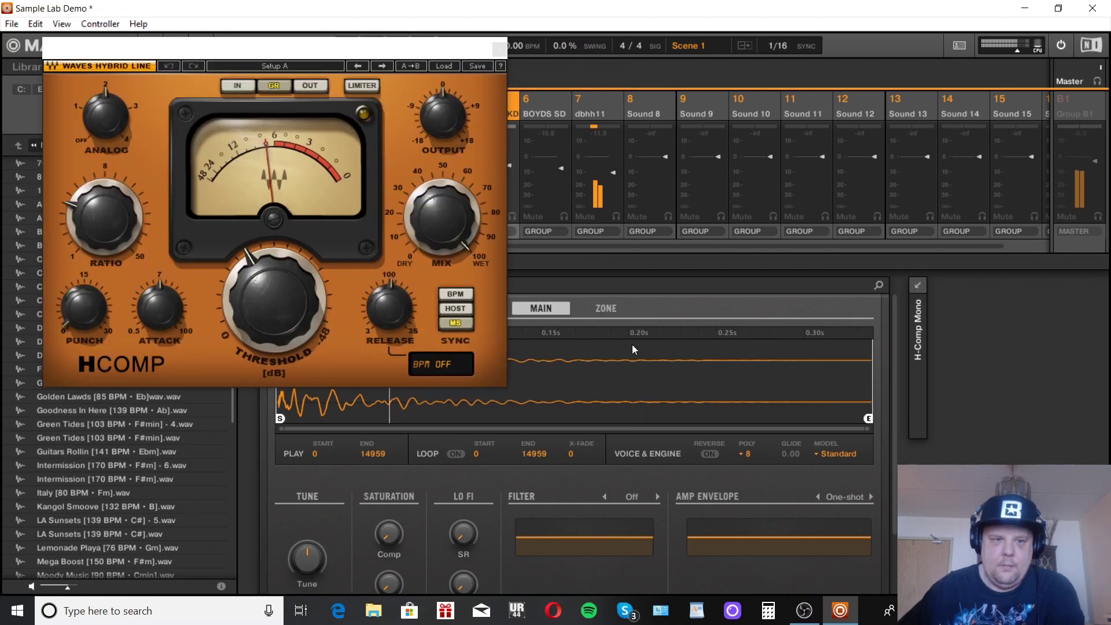
pyautogui.moveTo(140, 331); pyautogui.dragTo(140, 310)
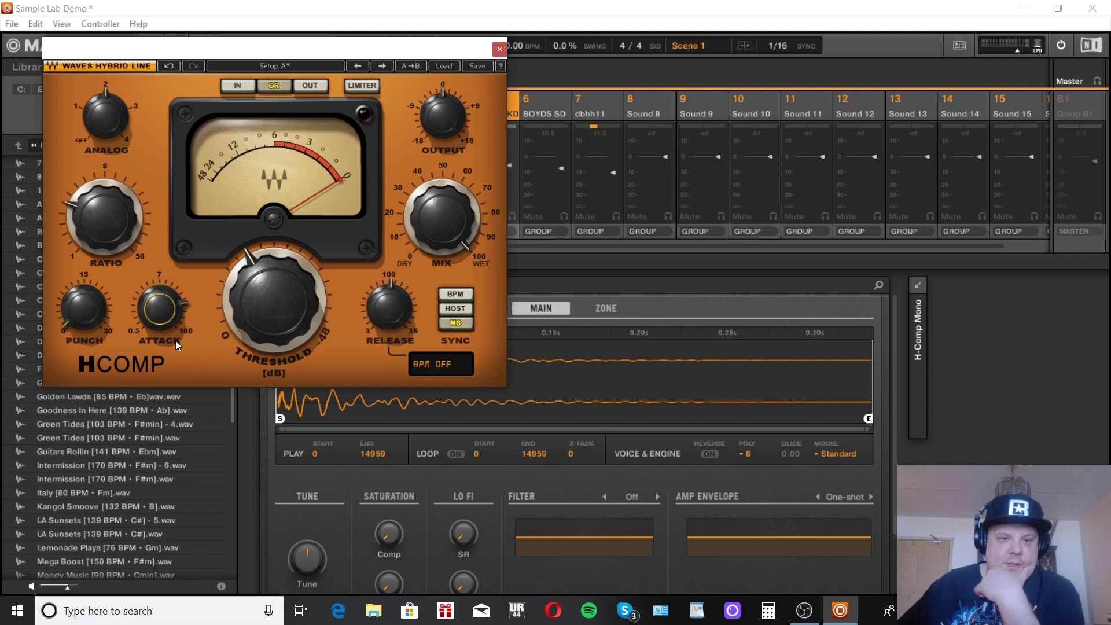
pyautogui.moveTo(184, 307)
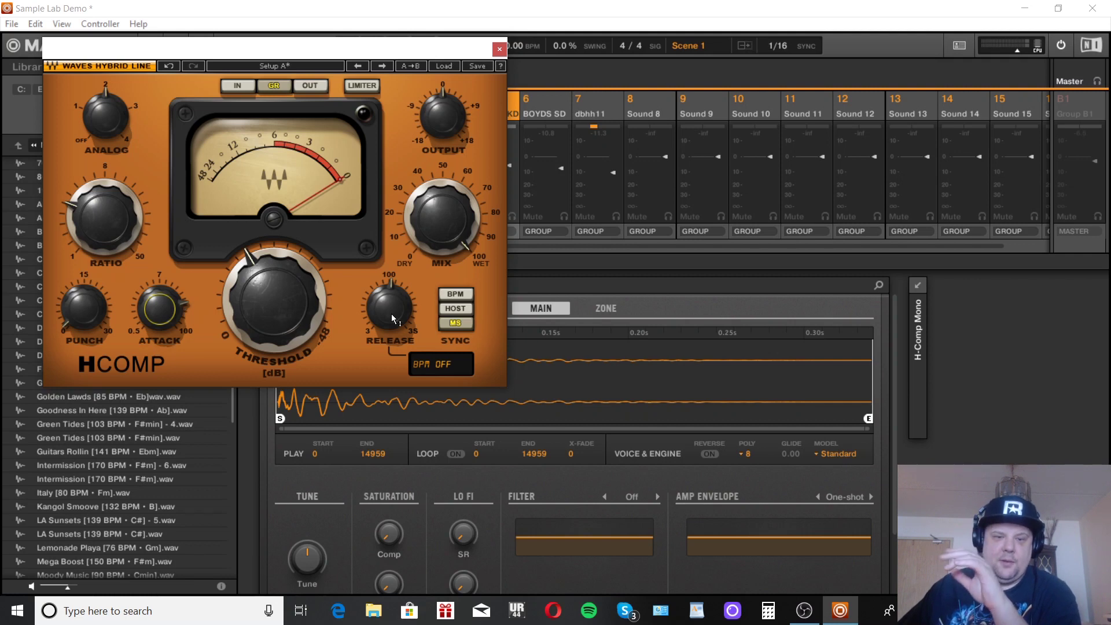
pyautogui.moveTo(392, 317)
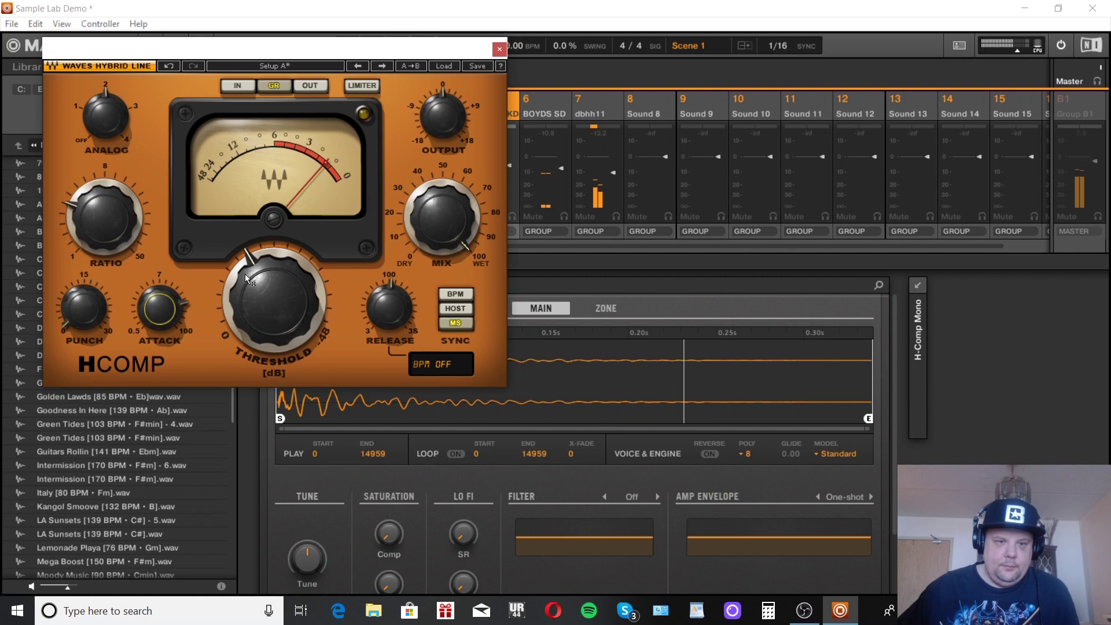
# Step: Bring the kick's H-Comp Threshold up to 0.0, then down to -13.2 dB
pyautogui.scroll(3, 253, 292)
pyautogui.scroll(3, 253, 292)
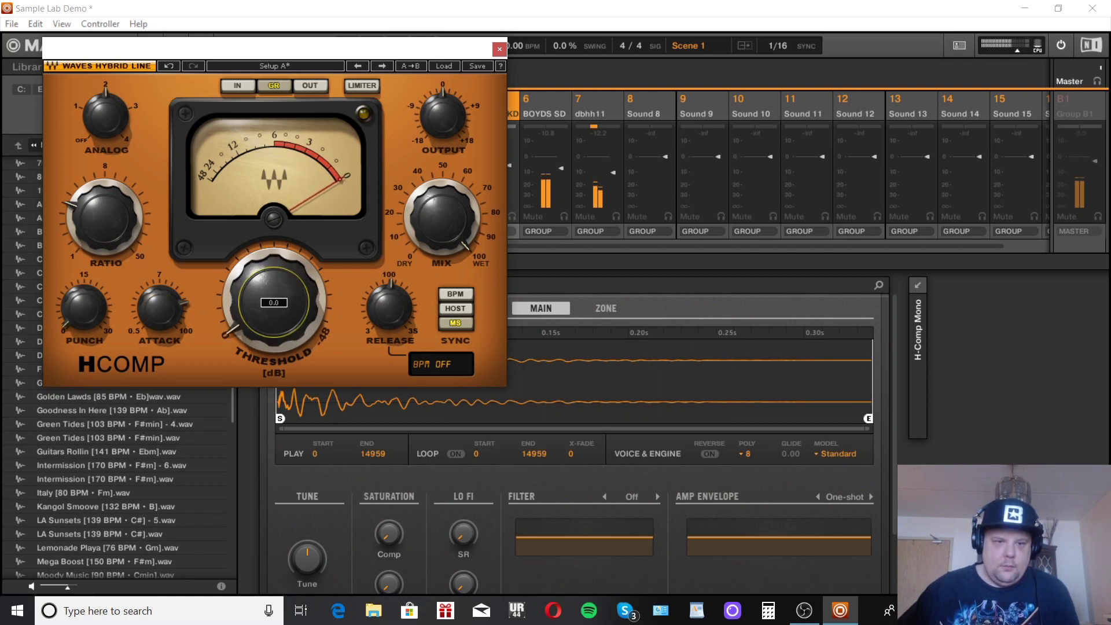
pyautogui.scroll(-2, 264, 316)
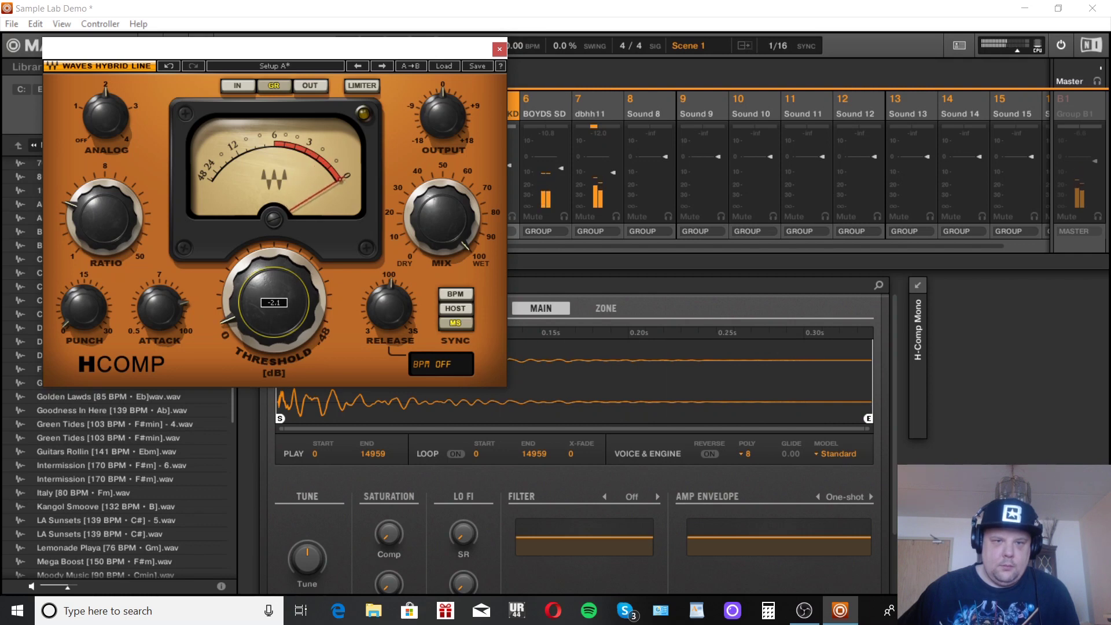
pyautogui.scroll(-2, 273, 302)
pyautogui.scroll(-7, 274, 303)
pyautogui.scroll(-3, 274, 303)
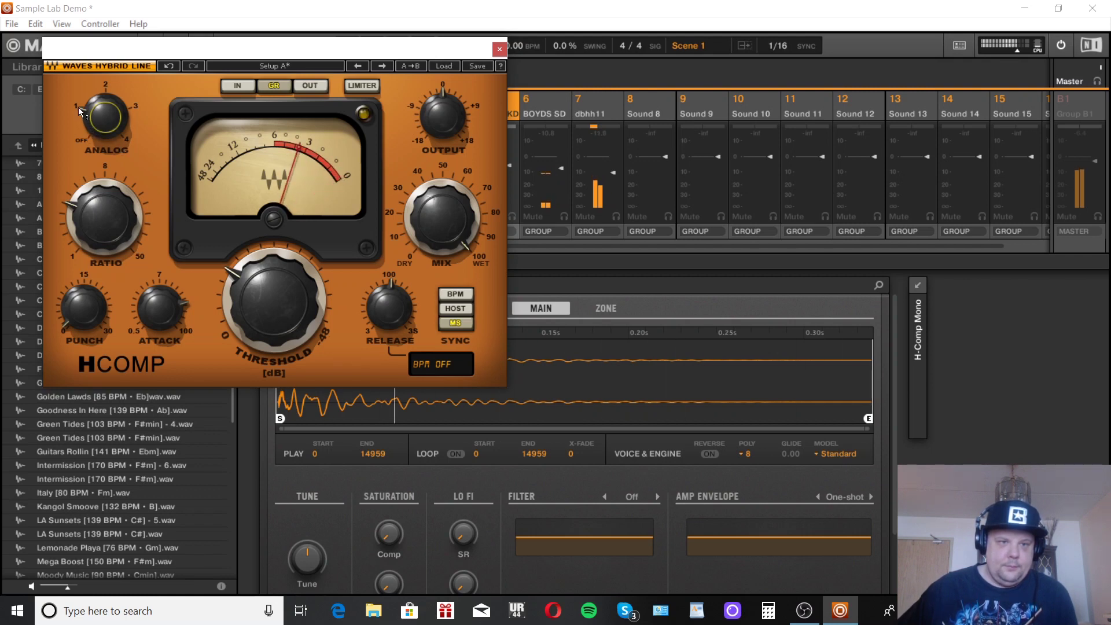
# Step: Move the H-Comp window aside, try Analog settings 3 and 4, return to 1, then stop playback
pyautogui.moveTo(198, 54); pyautogui.dragTo(356, 111)
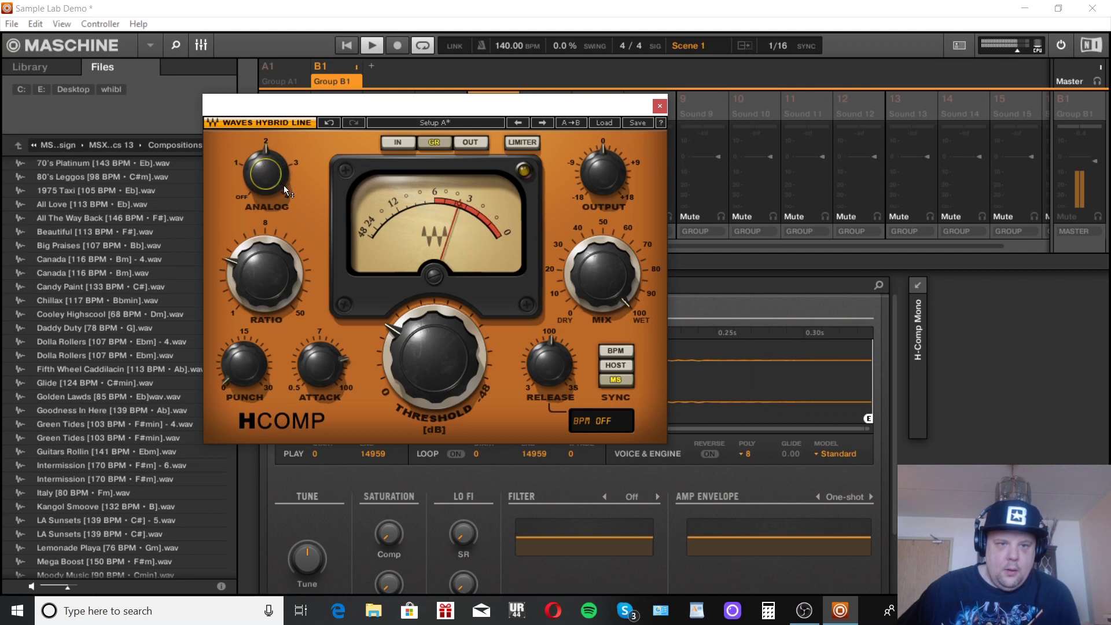
pyautogui.click(294, 165)
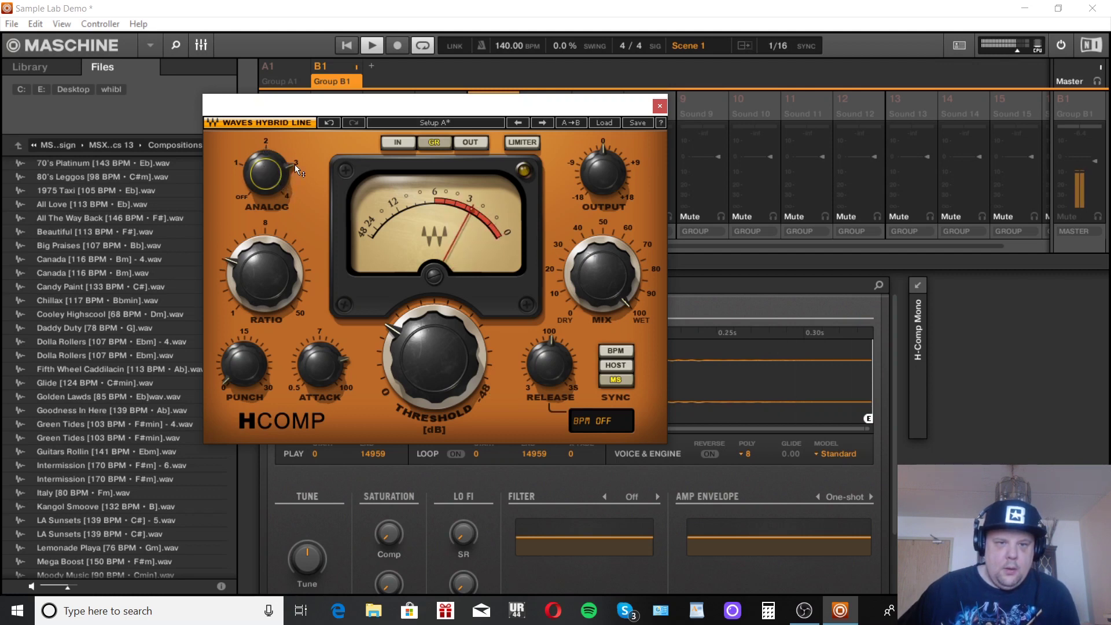
pyautogui.click(285, 198)
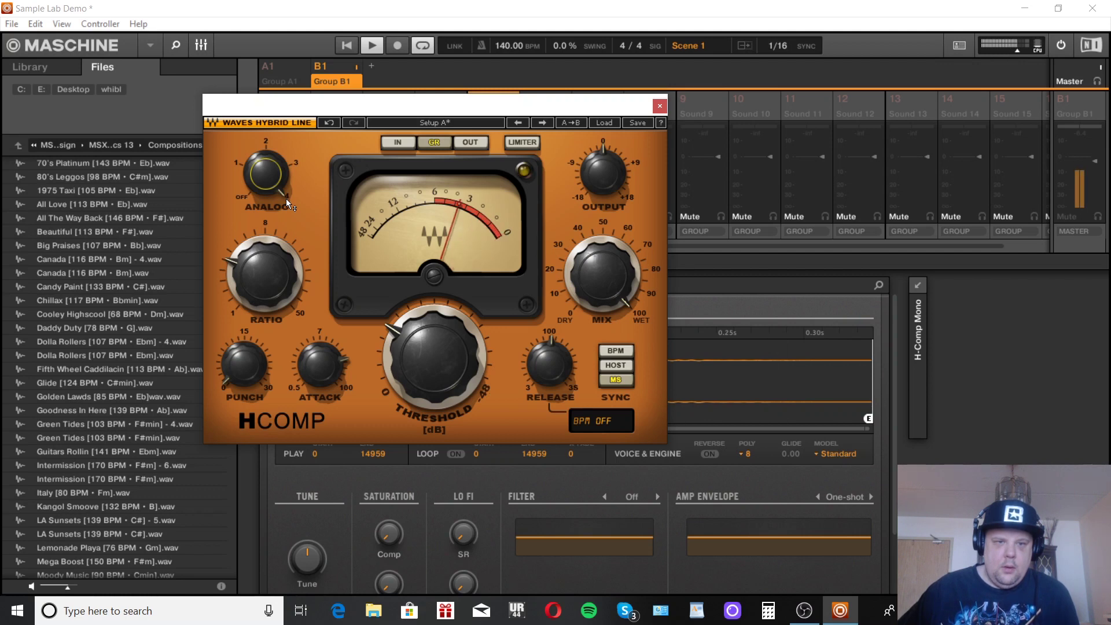
pyautogui.click(239, 165)
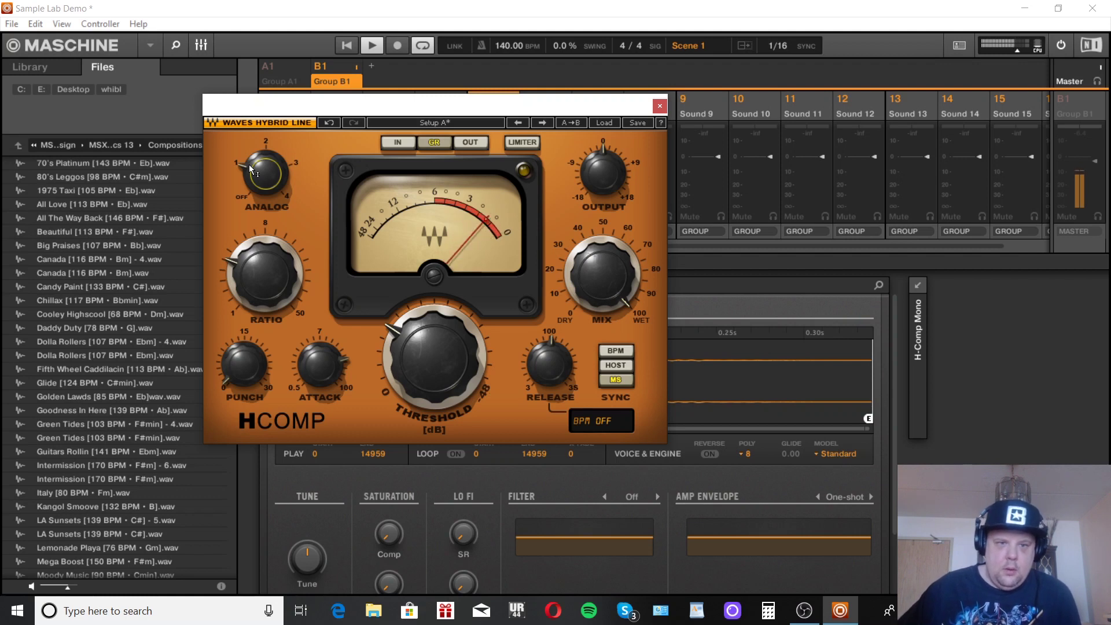
pyautogui.press('space')
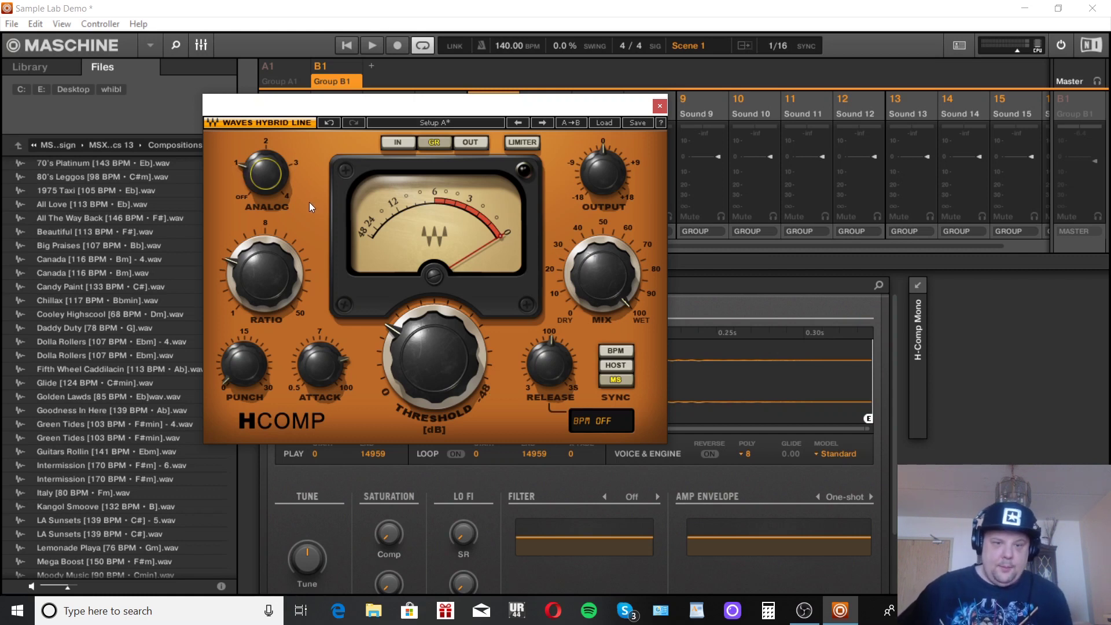
# Step: Play the beat, compare the kick with H-Comp Mono bypassed and re-enabled, then stop
pyautogui.moveTo(403, 317)
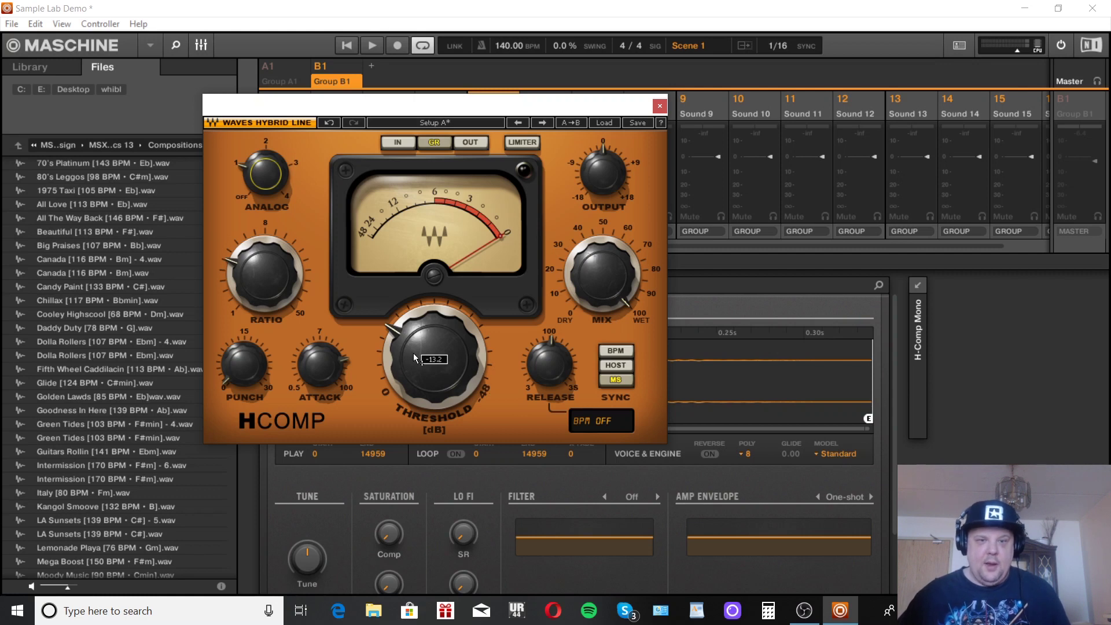
pyautogui.press('space')
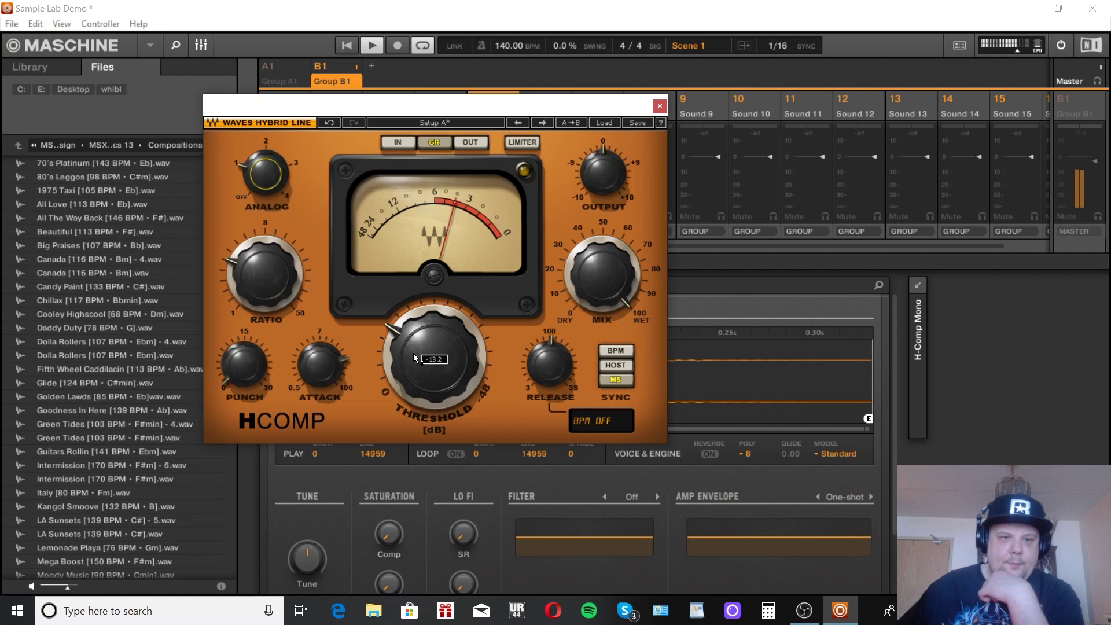
pyautogui.moveTo(426, 111); pyautogui.dragTo(751, 191)
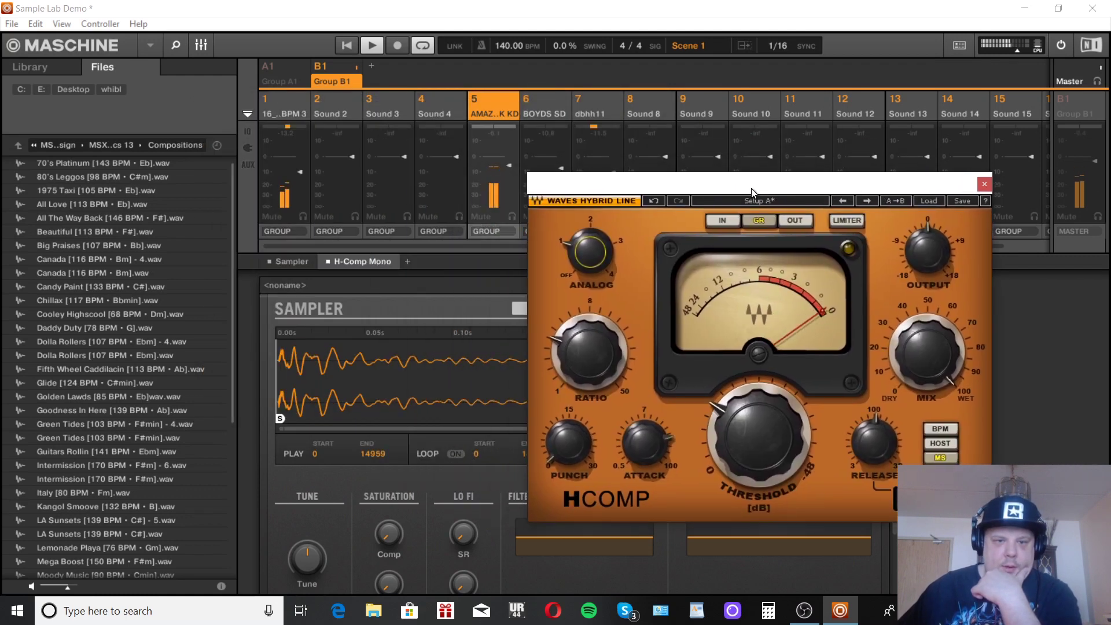
pyautogui.click(331, 262)
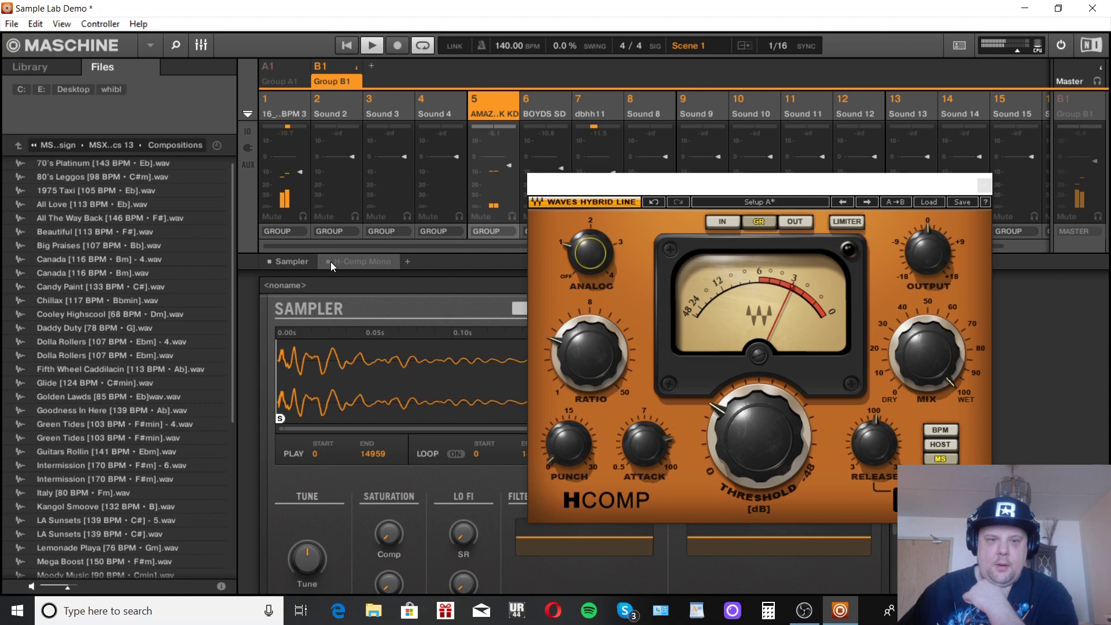
pyautogui.click(331, 261)
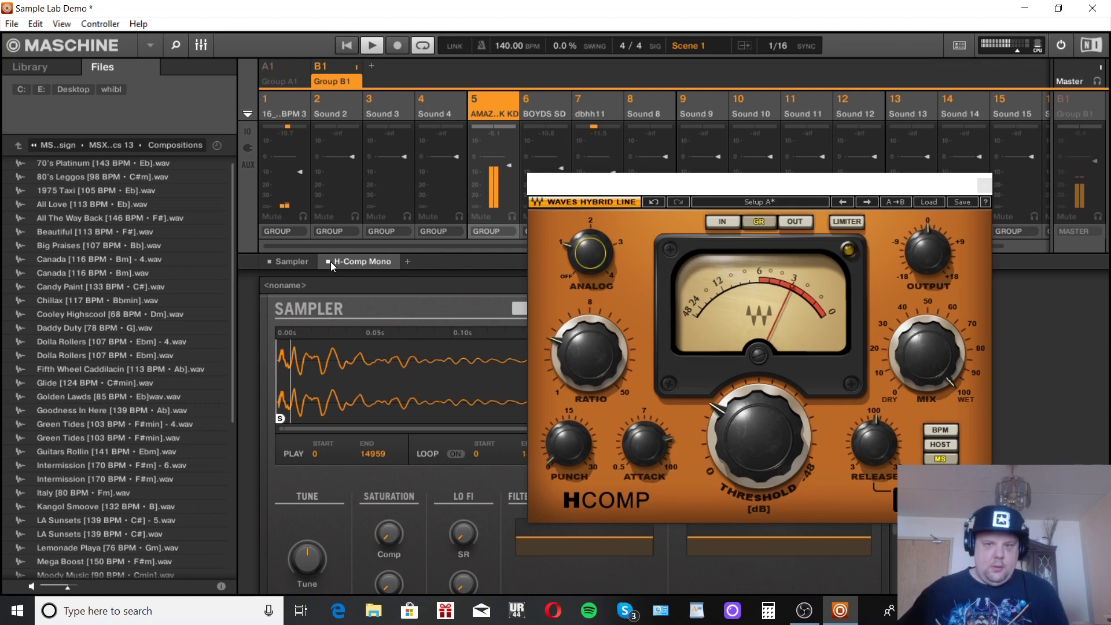
pyautogui.press('space')
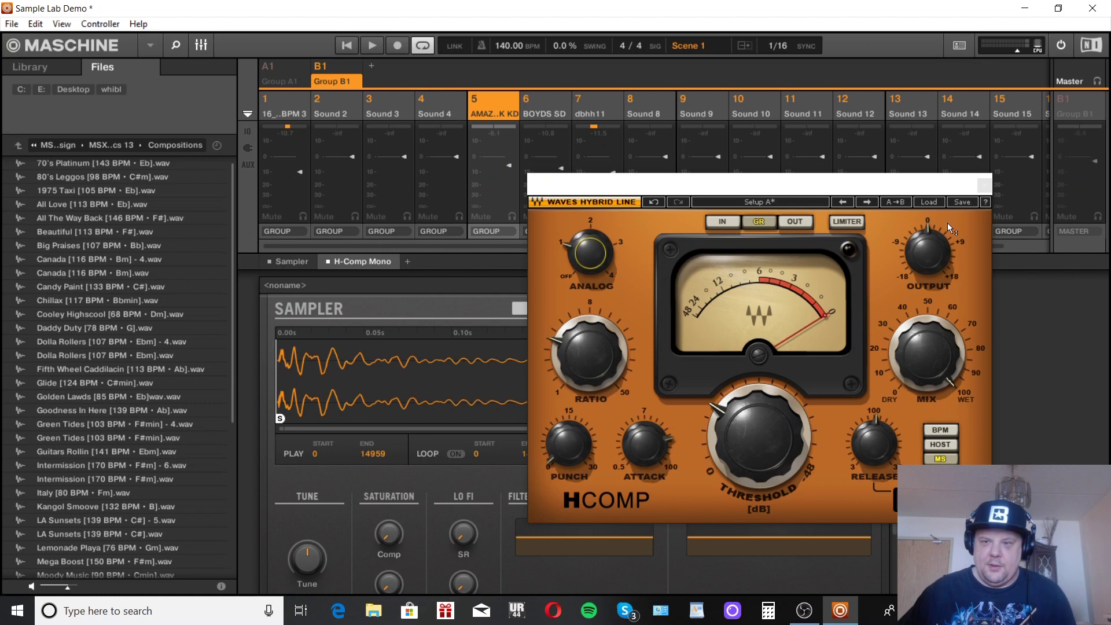
# Step: Close the kick compressor window, restart playback, and add H-Comp Stereo to the BOYDS SD snare
pyautogui.click(984, 185)
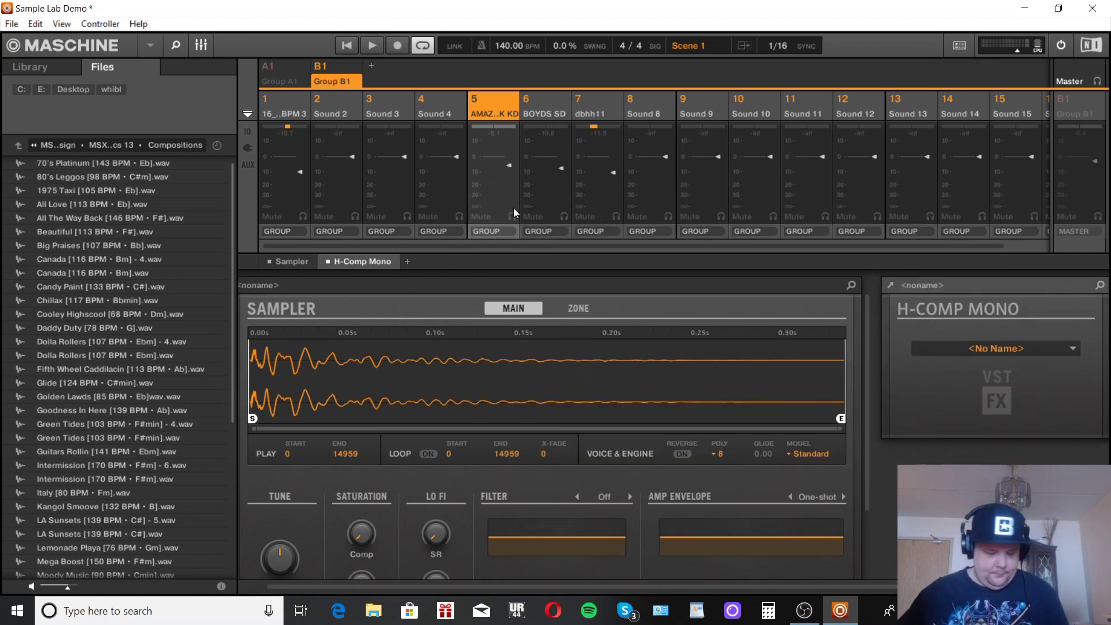
pyautogui.press('space')
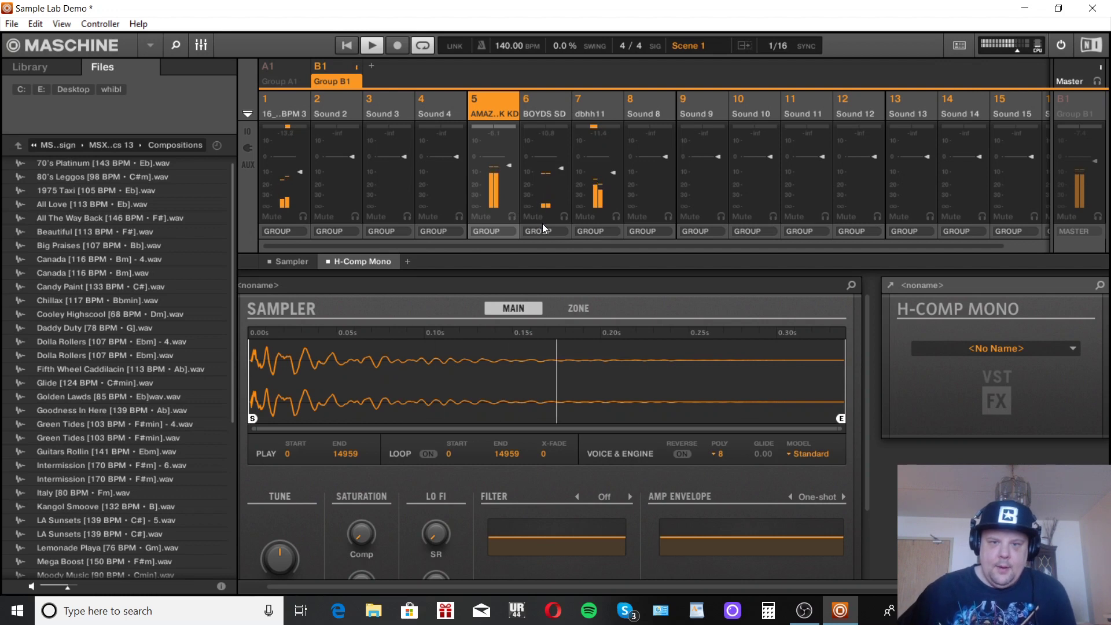
pyautogui.click(552, 114)
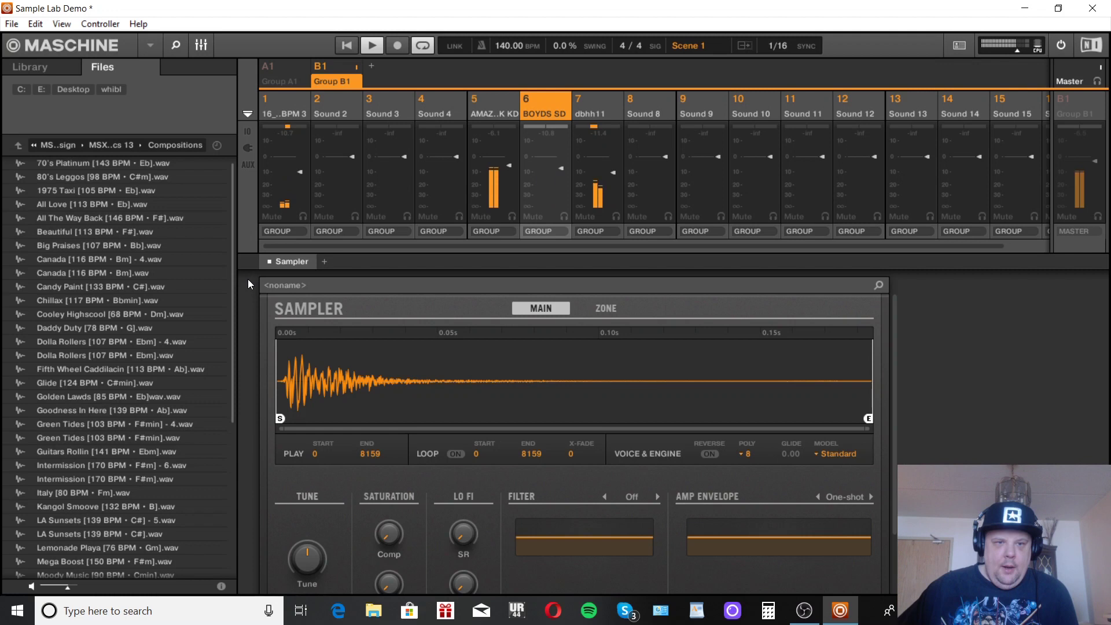
pyautogui.click(325, 262)
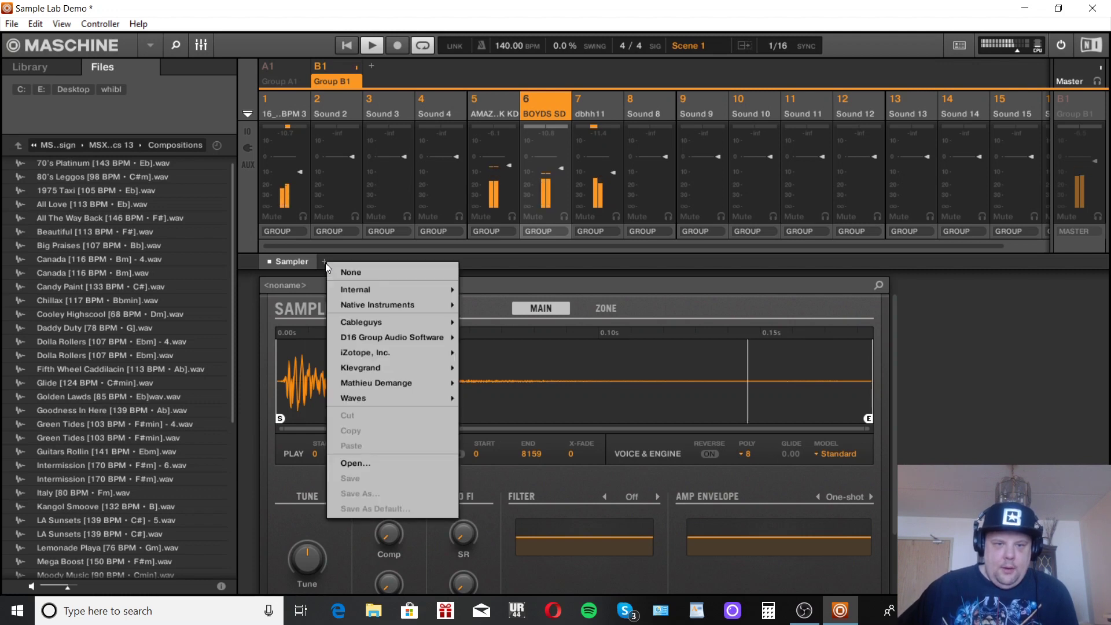
pyautogui.moveTo(363, 398)
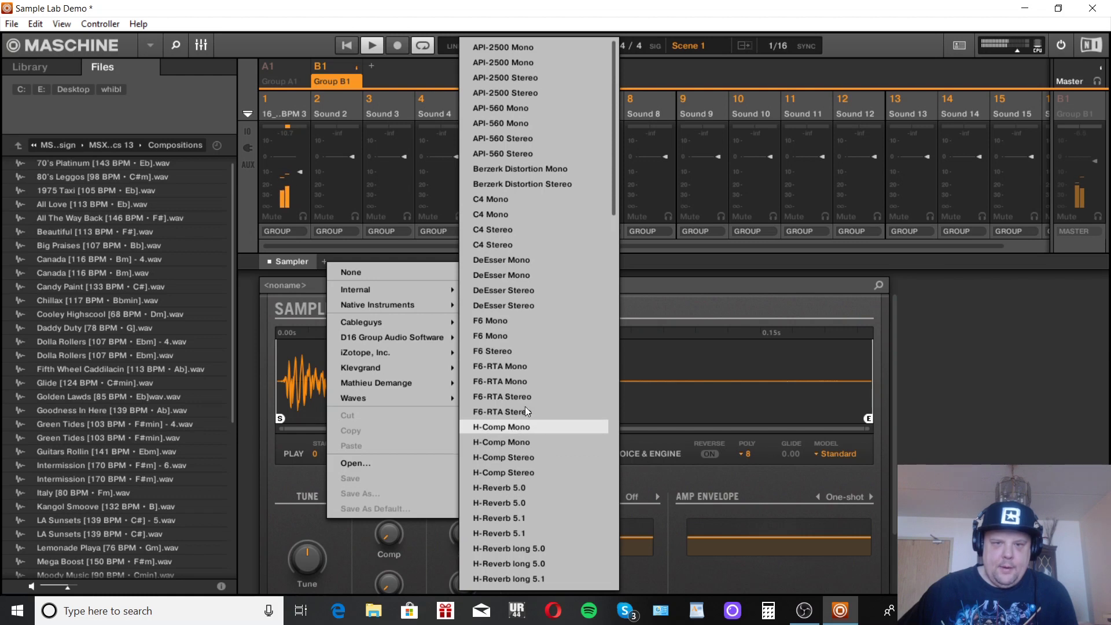
pyautogui.scroll(-2, 536, 353)
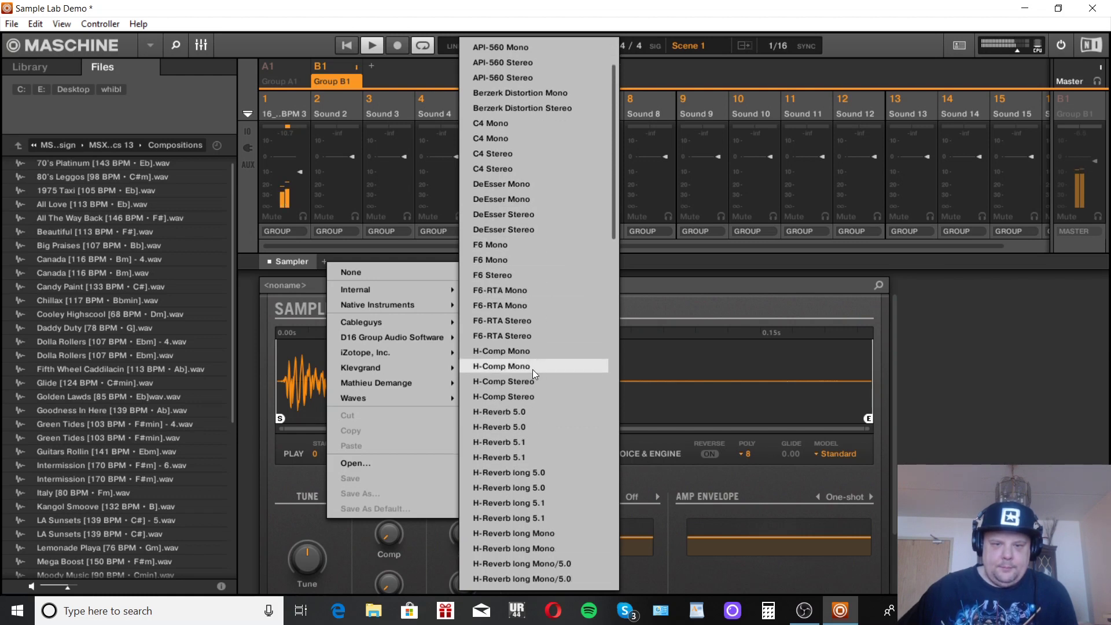
pyautogui.click(531, 380)
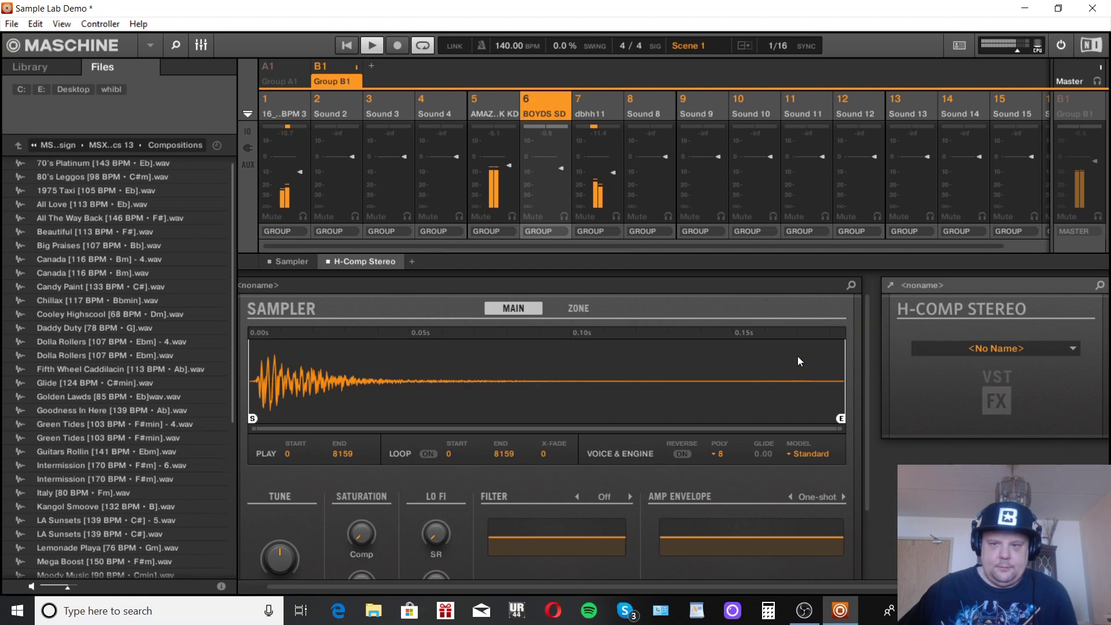
pyautogui.click(891, 282)
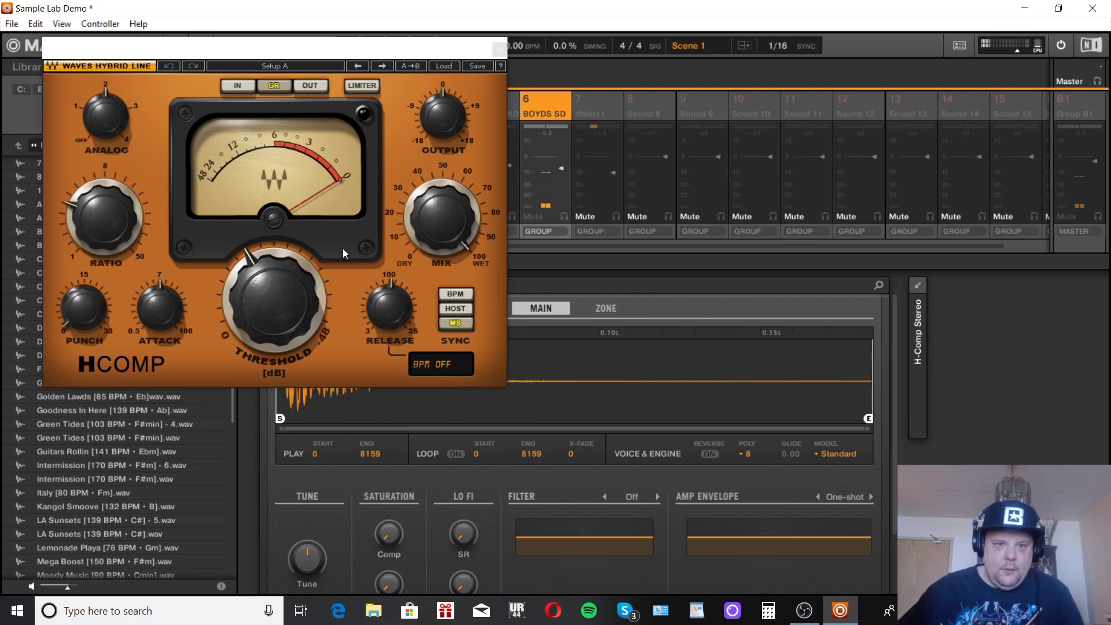
# Step: Change the snare compressor's Analog setting and move its window to the lower right
pyautogui.click(99, 136)
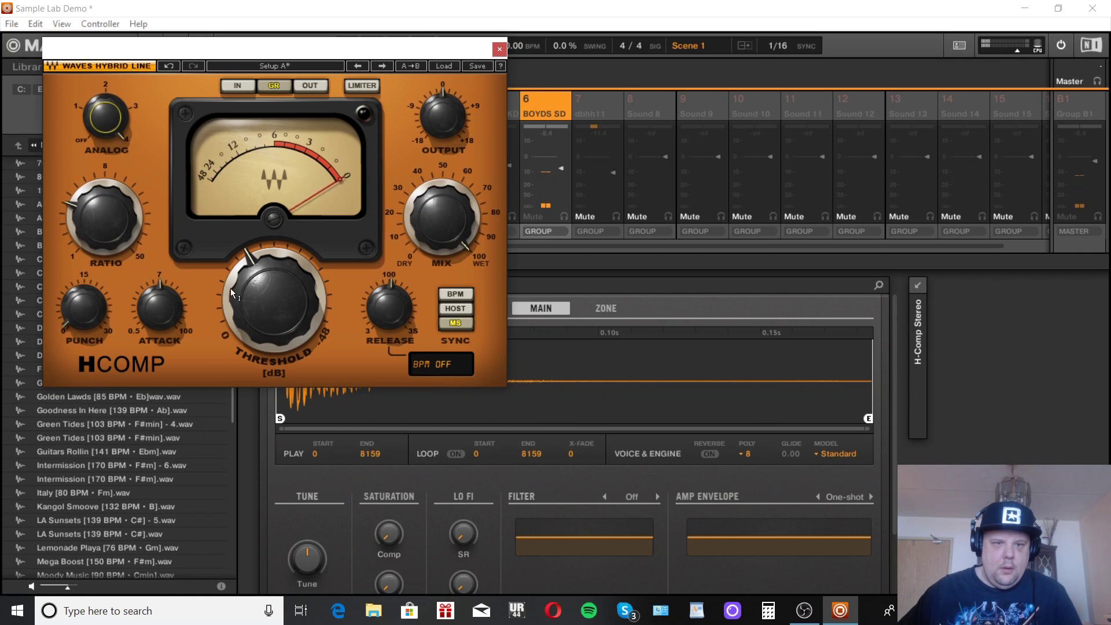
pyautogui.moveTo(243, 298)
pyautogui.moveTo(263, 50); pyautogui.dragTo(837, 173)
# Step: Set snare H-Comp Stereo attack to 32.2, ratio 5.19, threshold -24.0 dB, then bypass it
pyautogui.moveTo(733, 429)
pyautogui.mouseDown()
pyautogui.moveTo(733, 412)
pyautogui.moveTo(733, 433)
pyautogui.mouseUp()
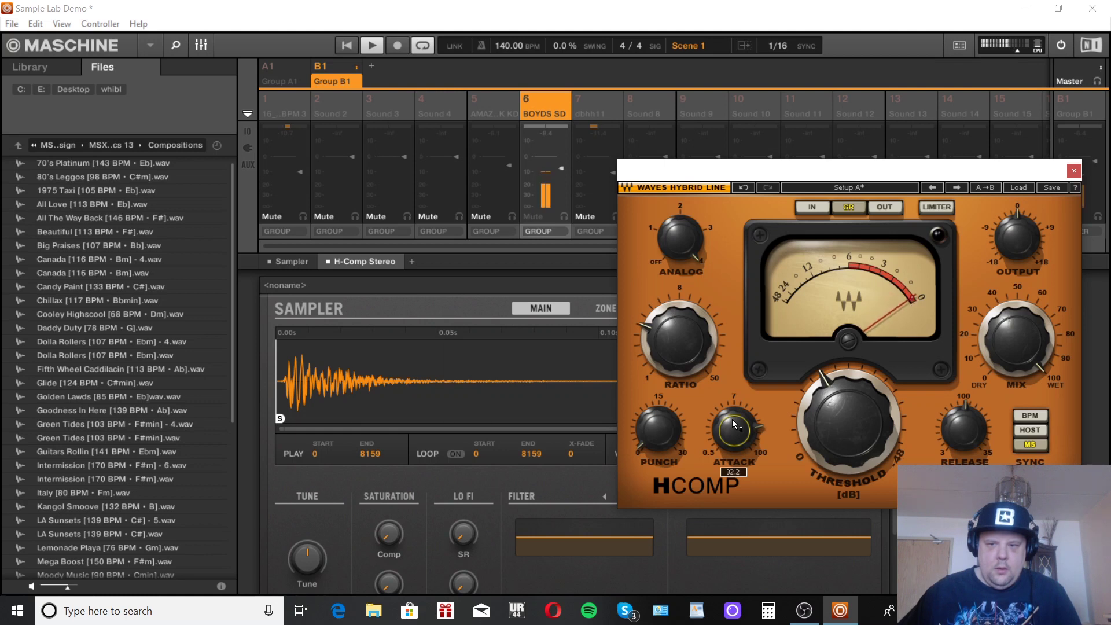
pyautogui.moveTo(848, 428); pyautogui.dragTo(848, 420)
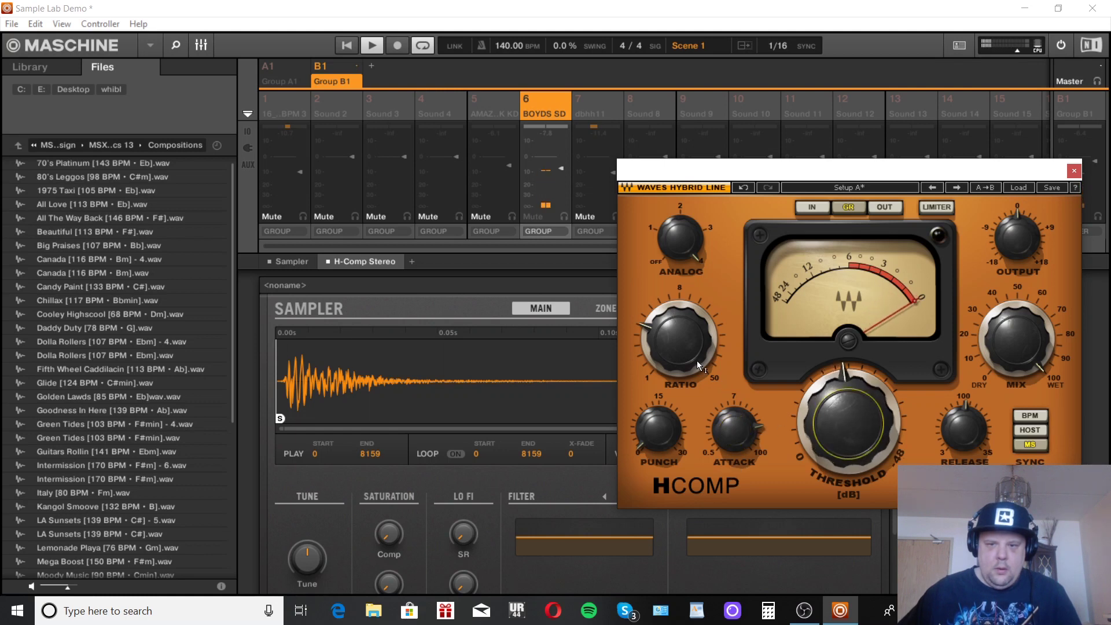
pyautogui.moveTo(679, 340); pyautogui.dragTo(678, 324)
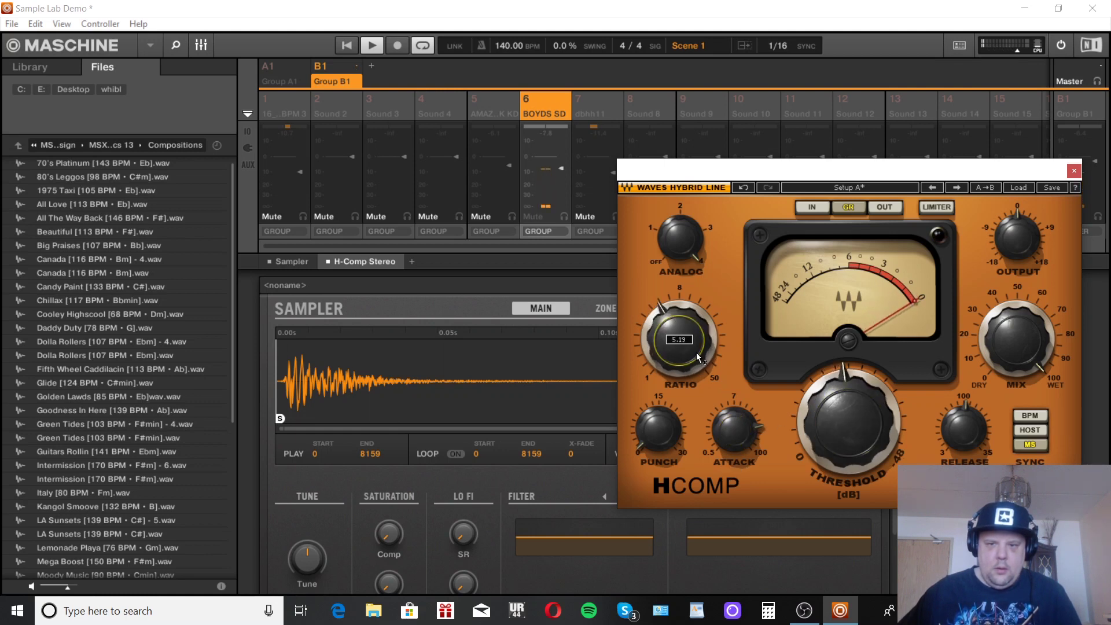
pyautogui.moveTo(848, 425); pyautogui.dragTo(848, 421)
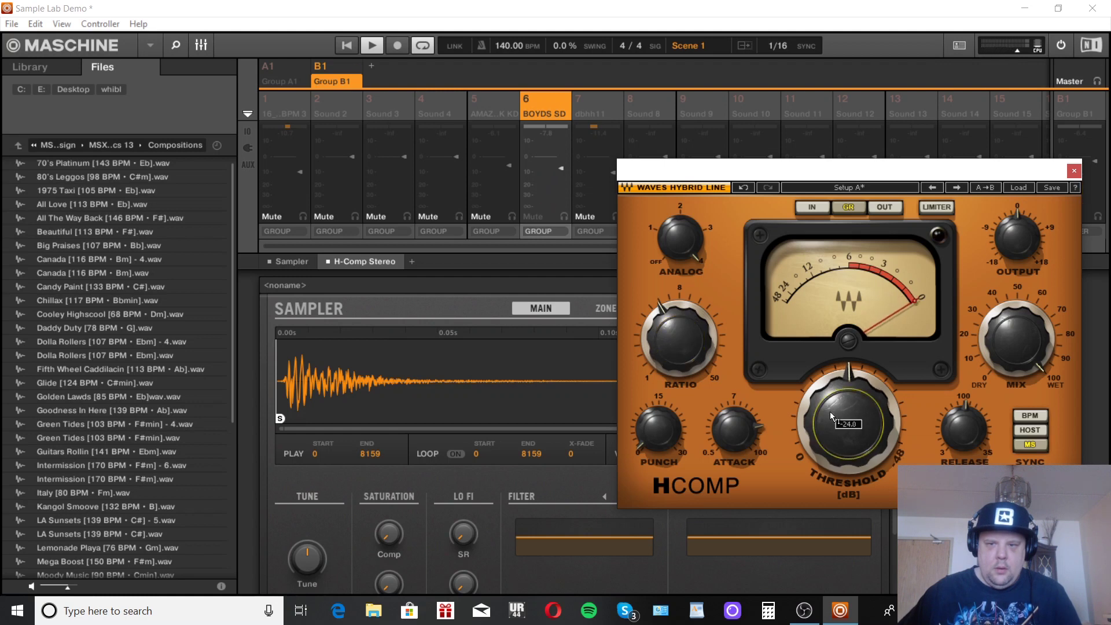
pyautogui.click(328, 261)
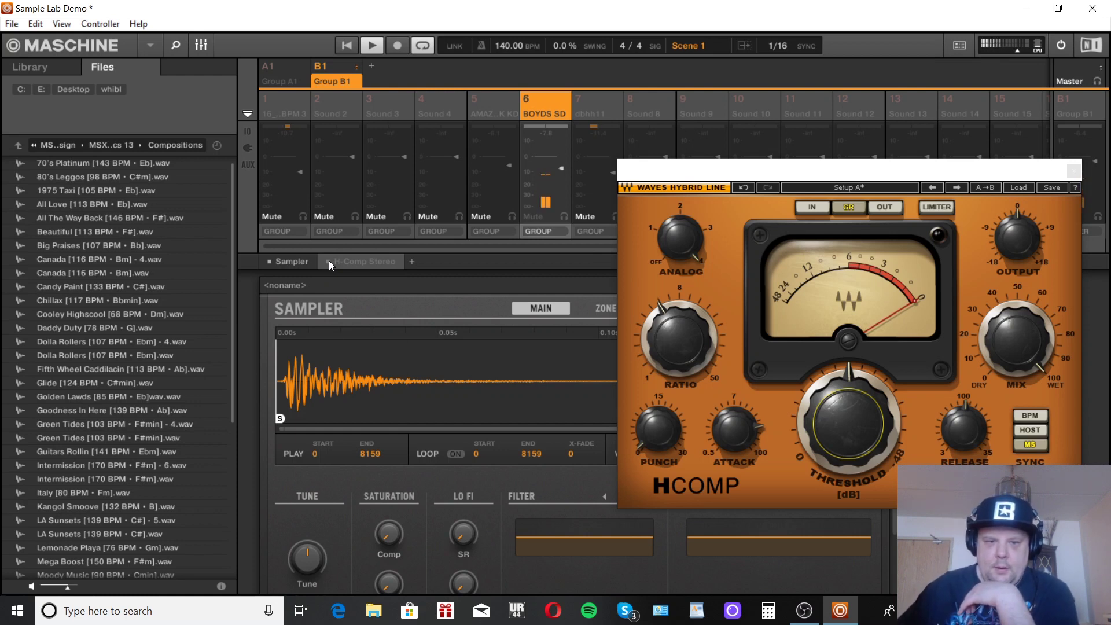
# Step: Re-enable the snare's H-Comp Stereo and focus its insert tab
pyautogui.click(328, 260)
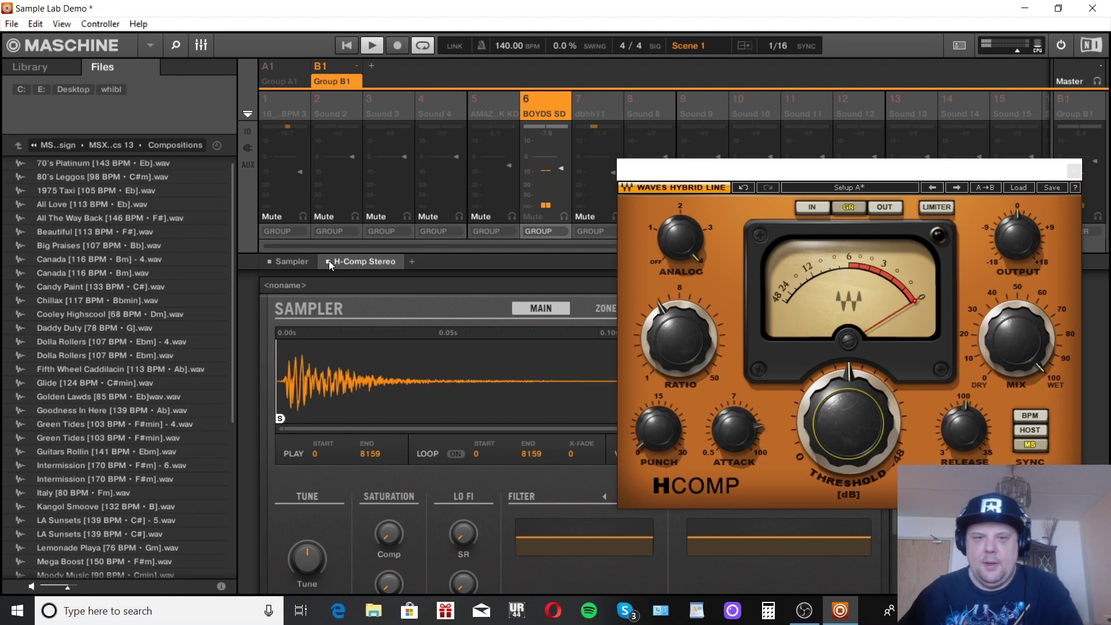
pyautogui.click(328, 260)
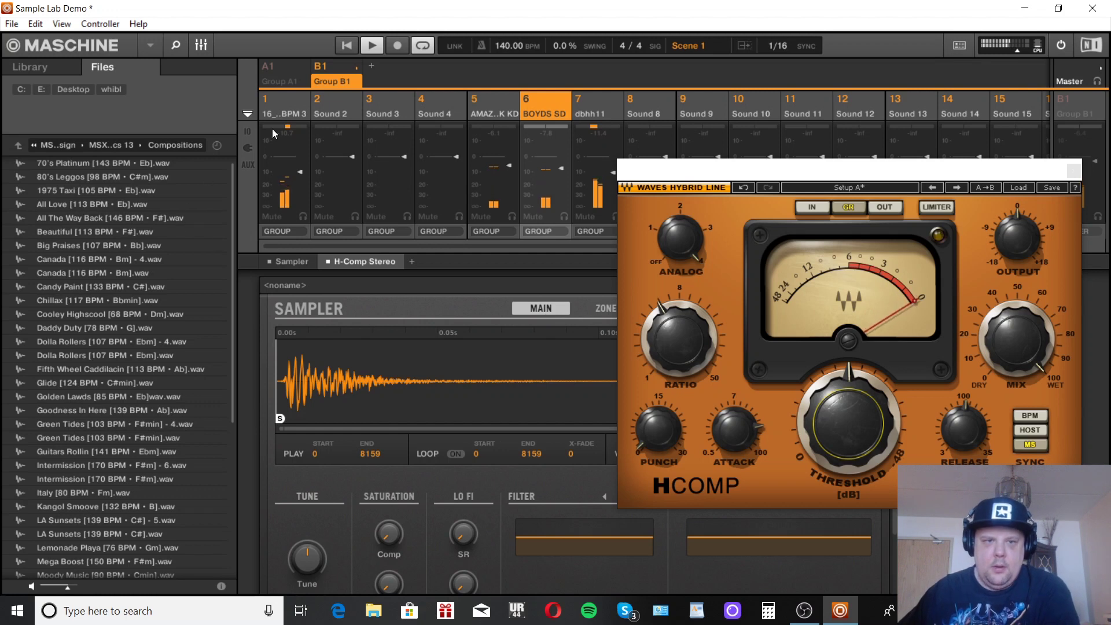
# Step: Switch between Groups A1 and B1, then close the snare's H-Comp Stereo window
pyautogui.click(294, 83)
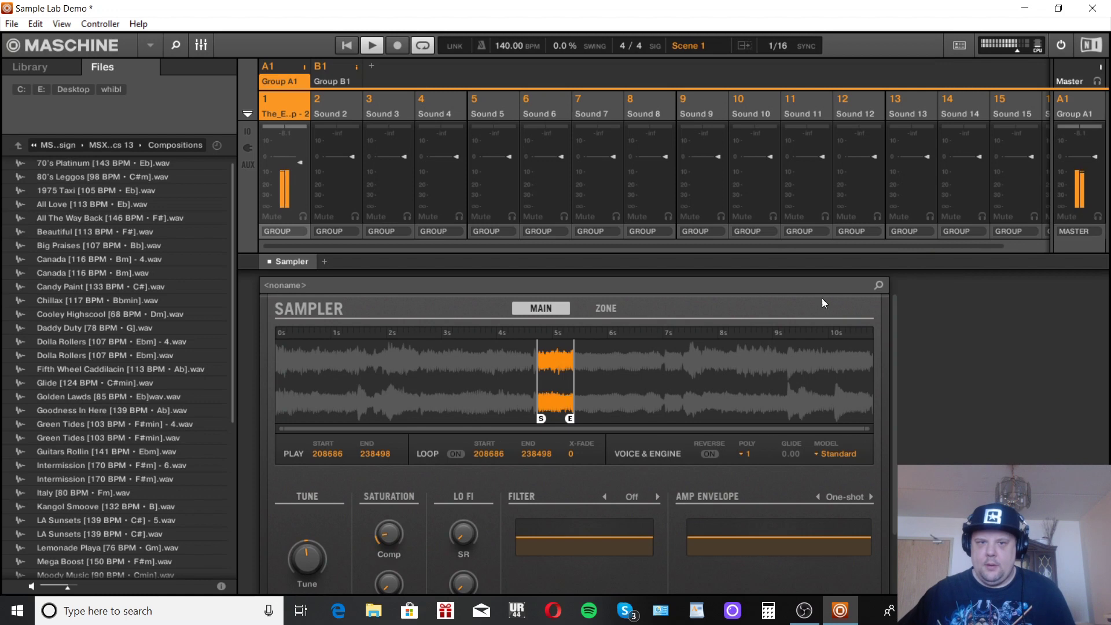
pyautogui.click(343, 82)
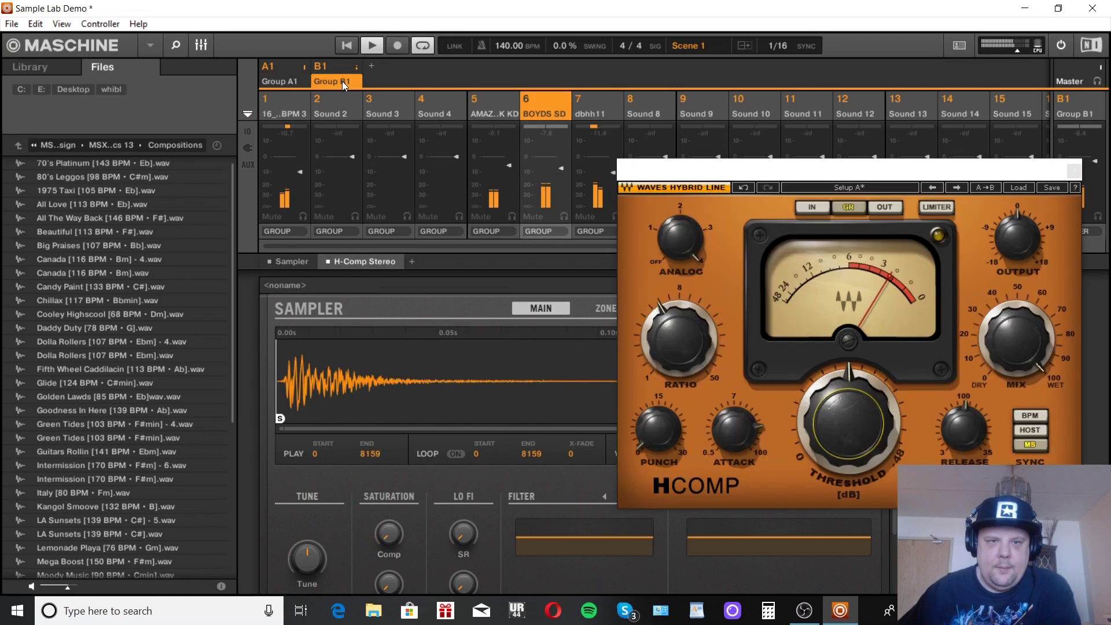
pyautogui.click(283, 81)
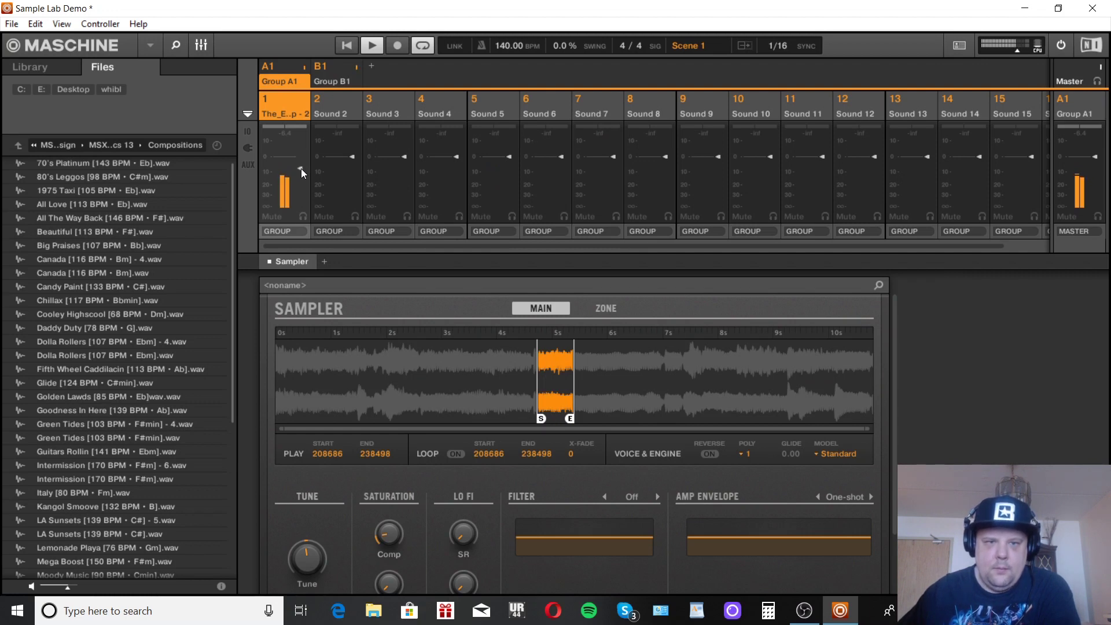
pyautogui.click(336, 83)
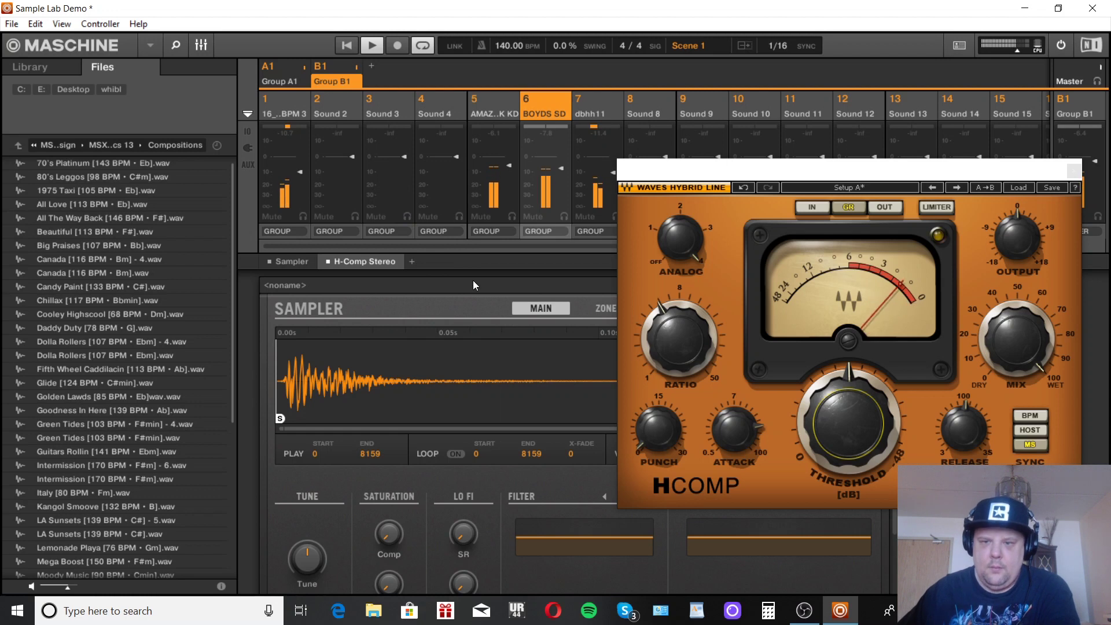
pyautogui.click(1073, 171)
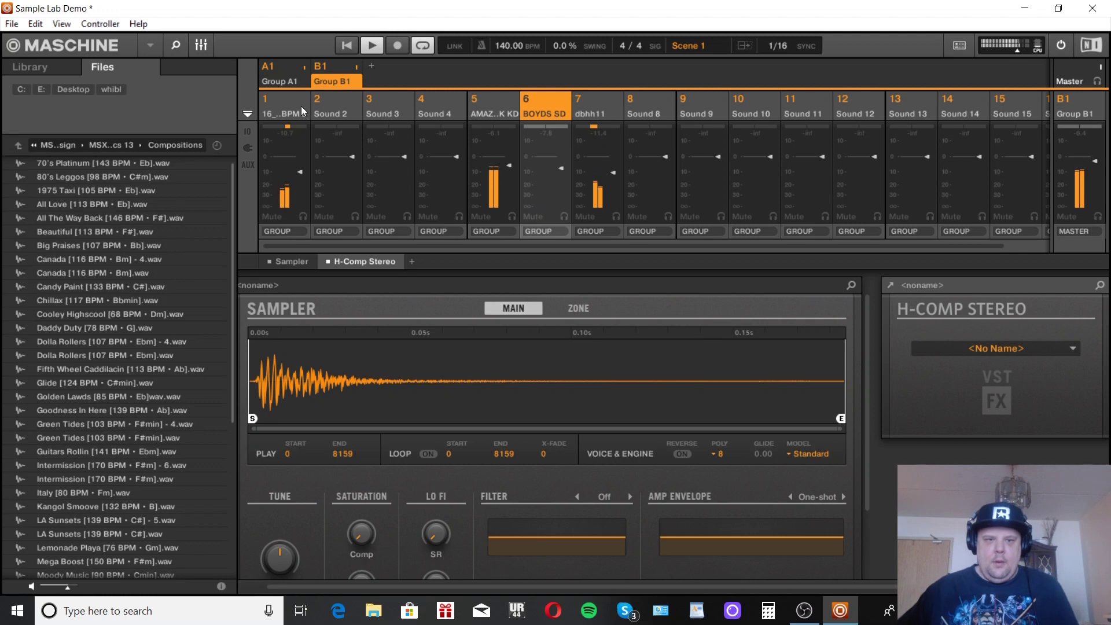
# Step: Go back to the arranger showing Group A1's sounds, and stop playback
pyautogui.click(201, 45)
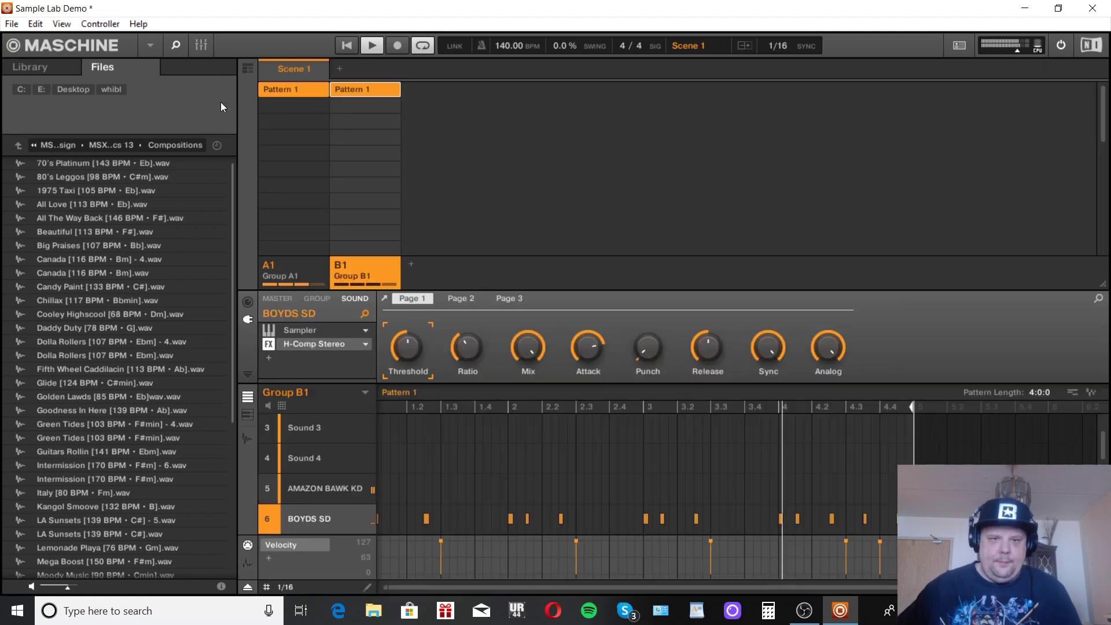
pyautogui.click(312, 273)
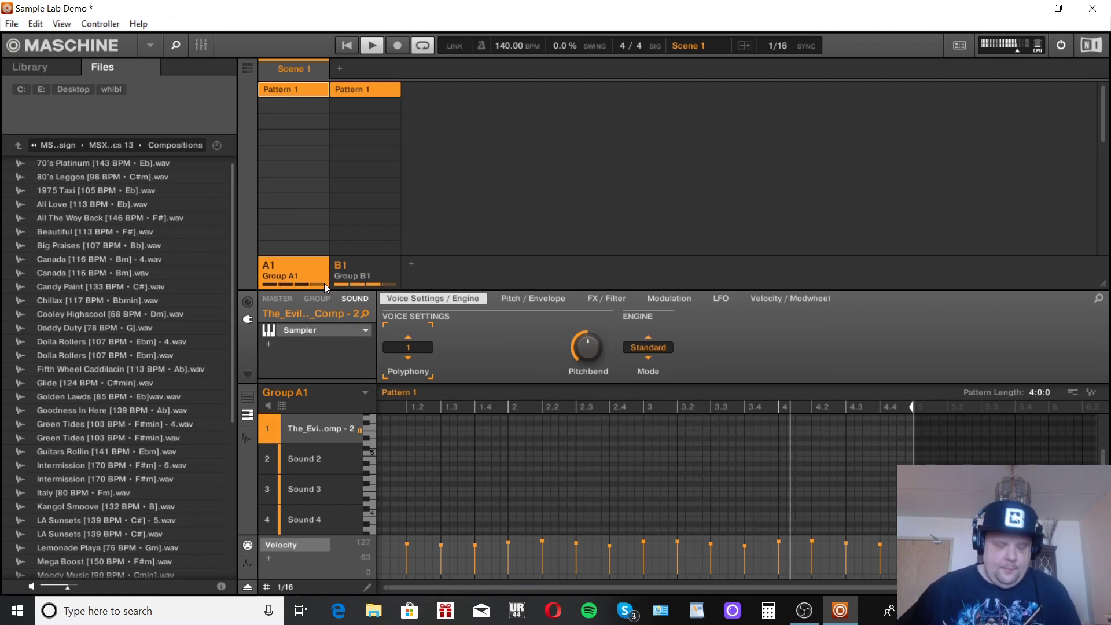
pyautogui.press('space')
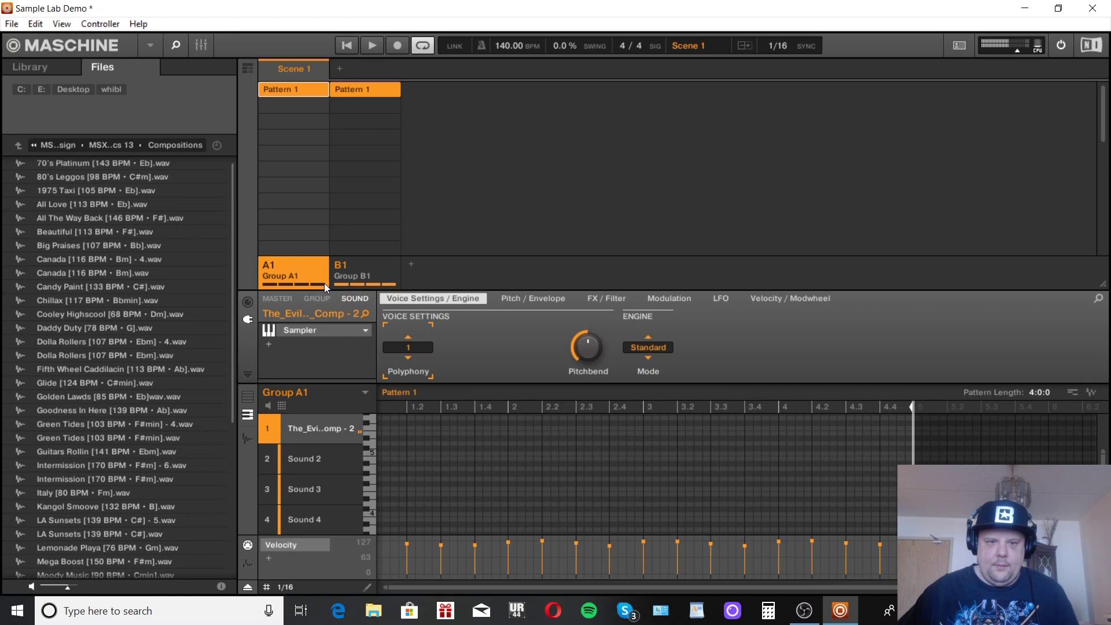
# Step: Insert Supercharger after the Sampler on The_Evi..Comp - 2 and open its plugin window
pyautogui.click(269, 346)
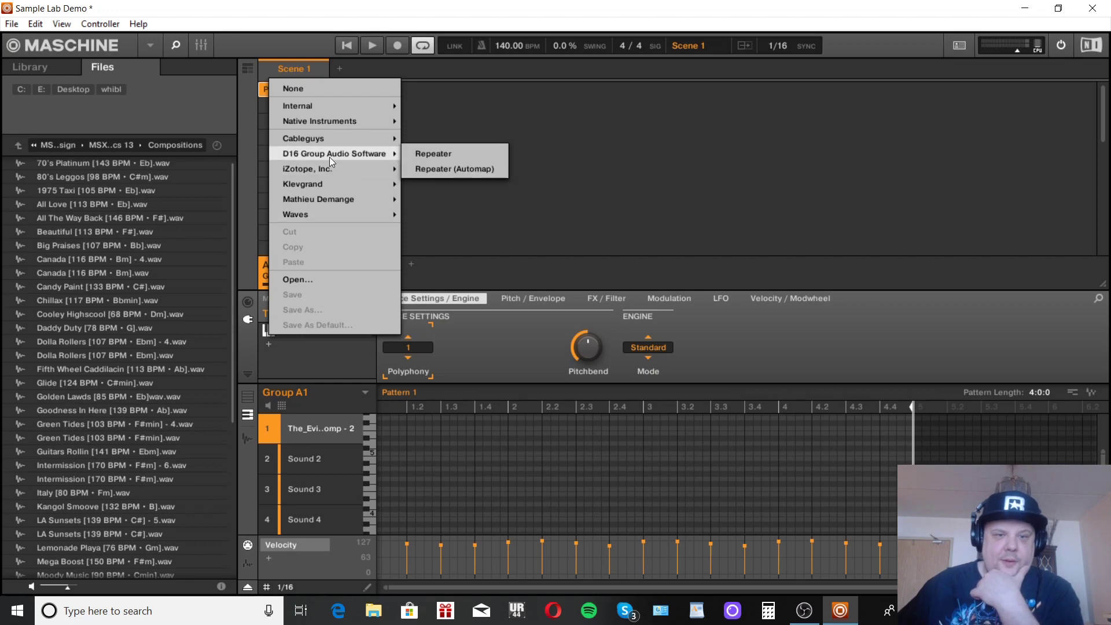
pyautogui.moveTo(317, 121)
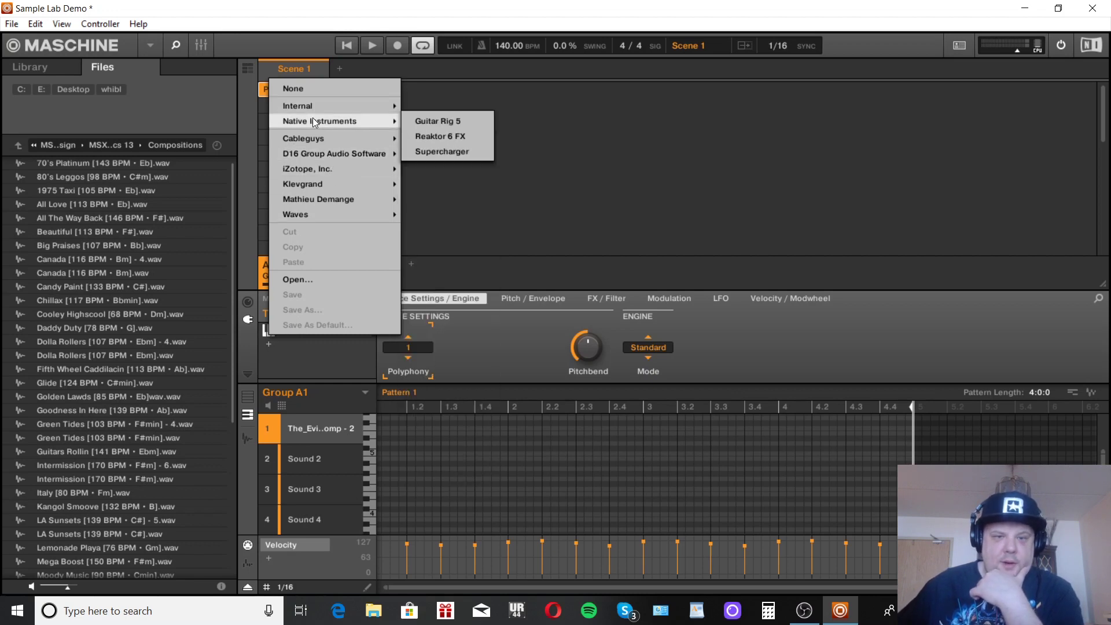
pyautogui.click(440, 152)
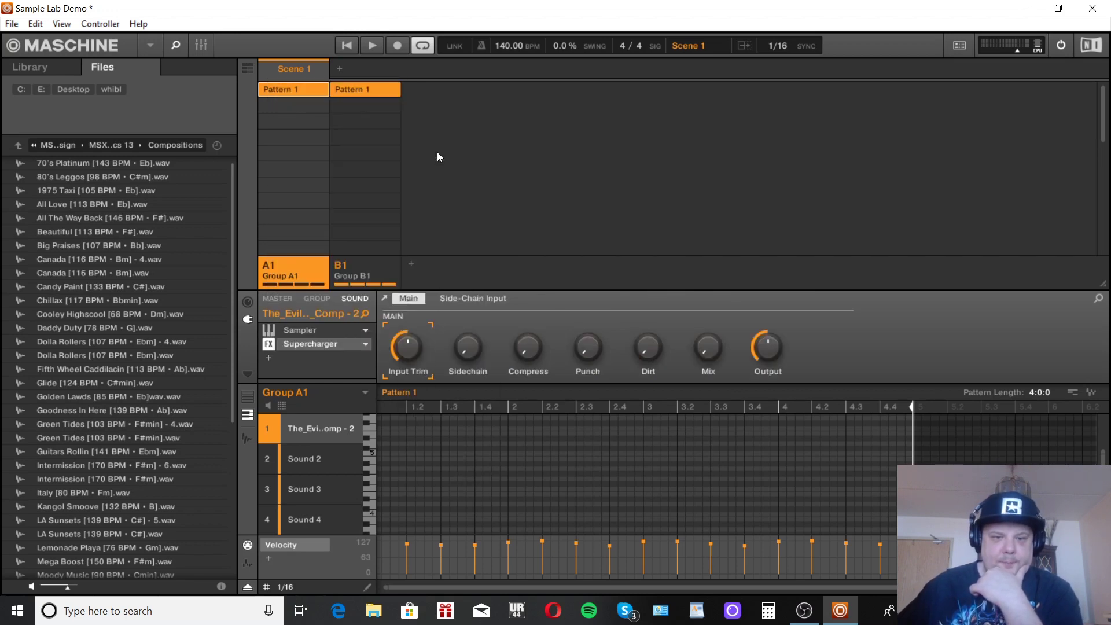
pyautogui.doubleClick(314, 344)
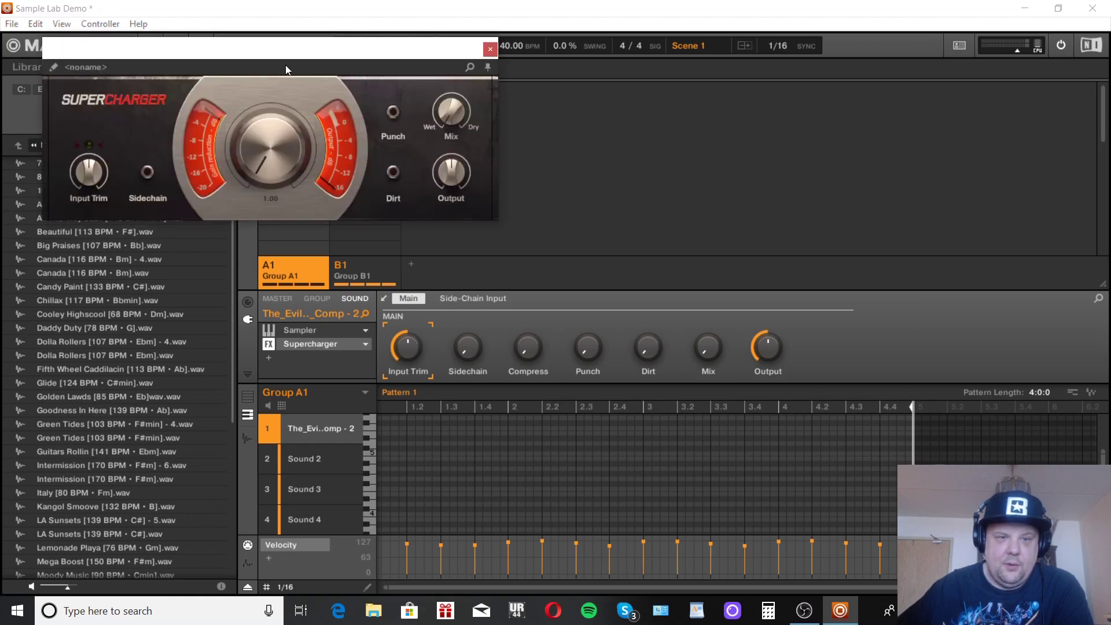
pyautogui.moveTo(287, 49); pyautogui.dragTo(764, 99)
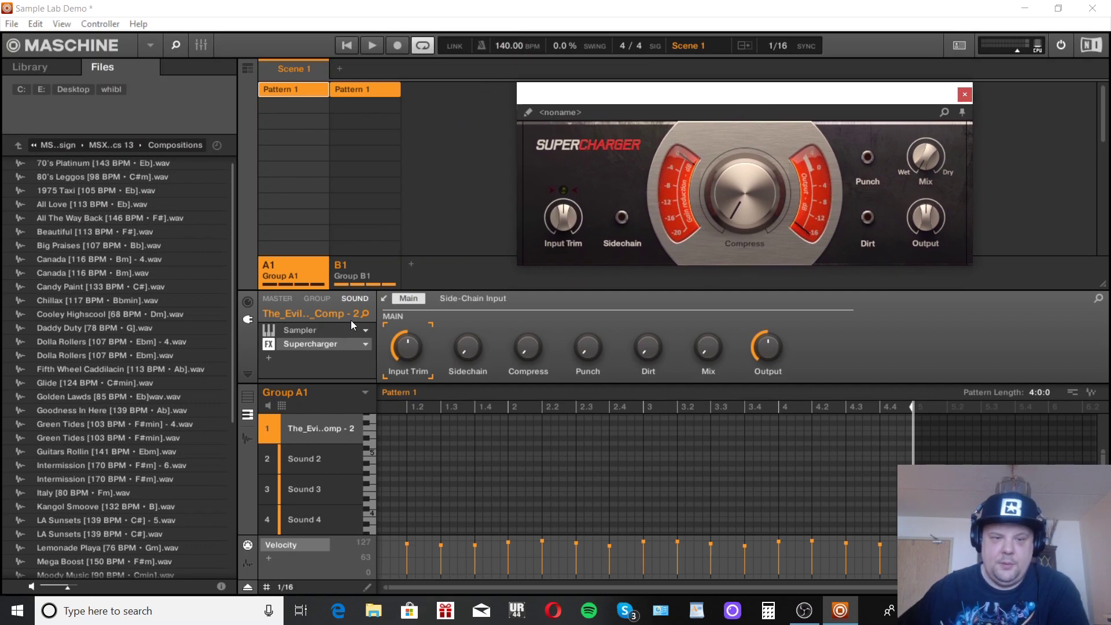
# Step: Replace the sound's Supercharger with one on Group A1, with Sidechain switched on
pyautogui.press('Delete')
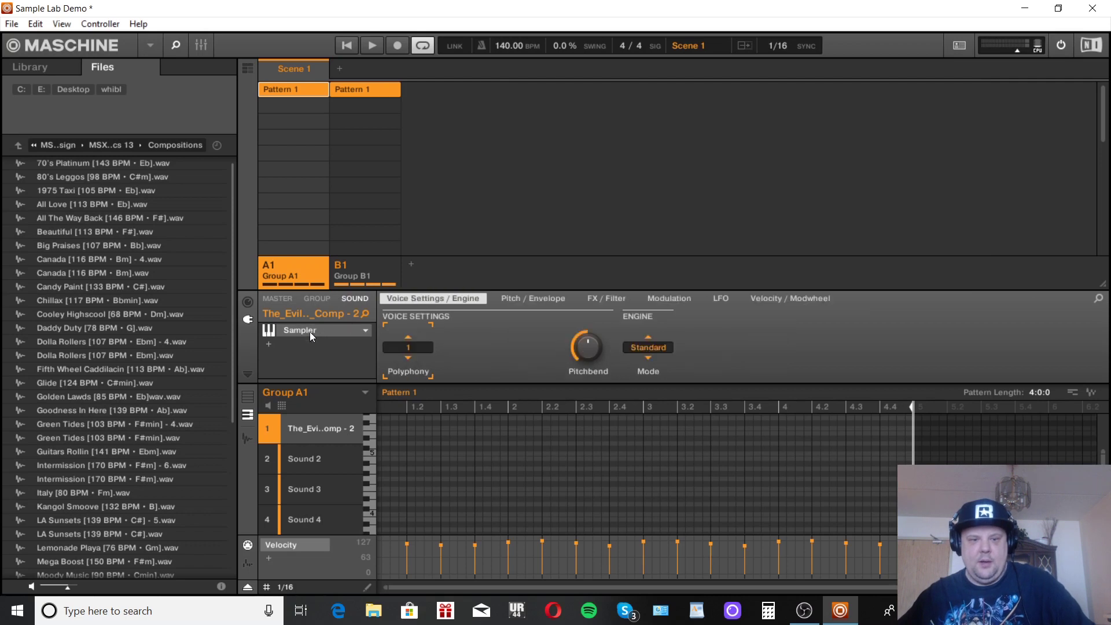
pyautogui.click(317, 299)
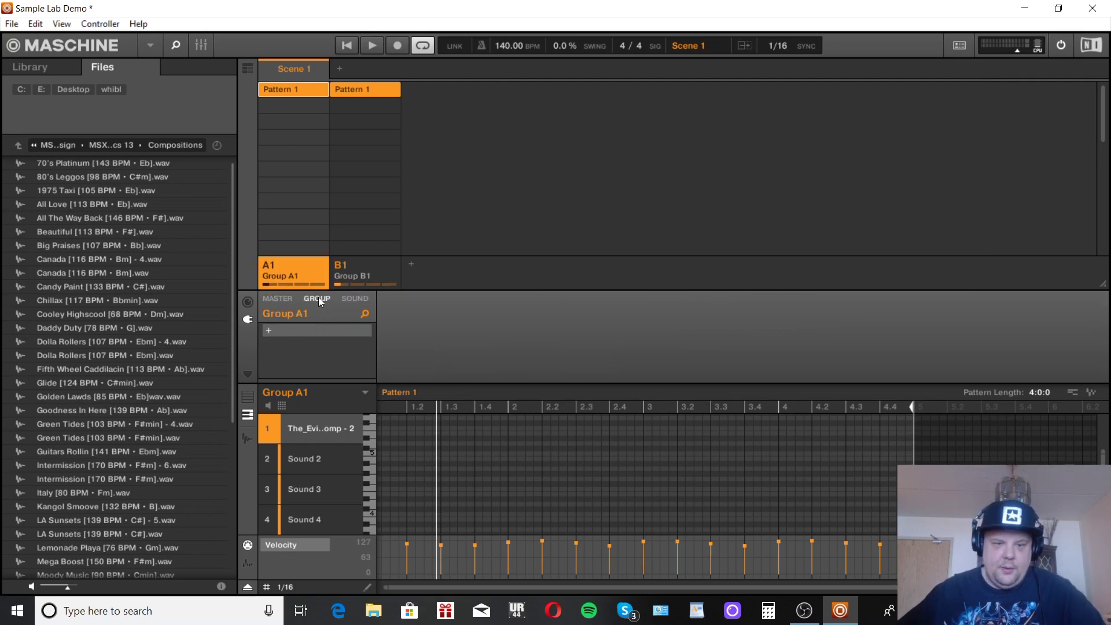
pyautogui.click(269, 331)
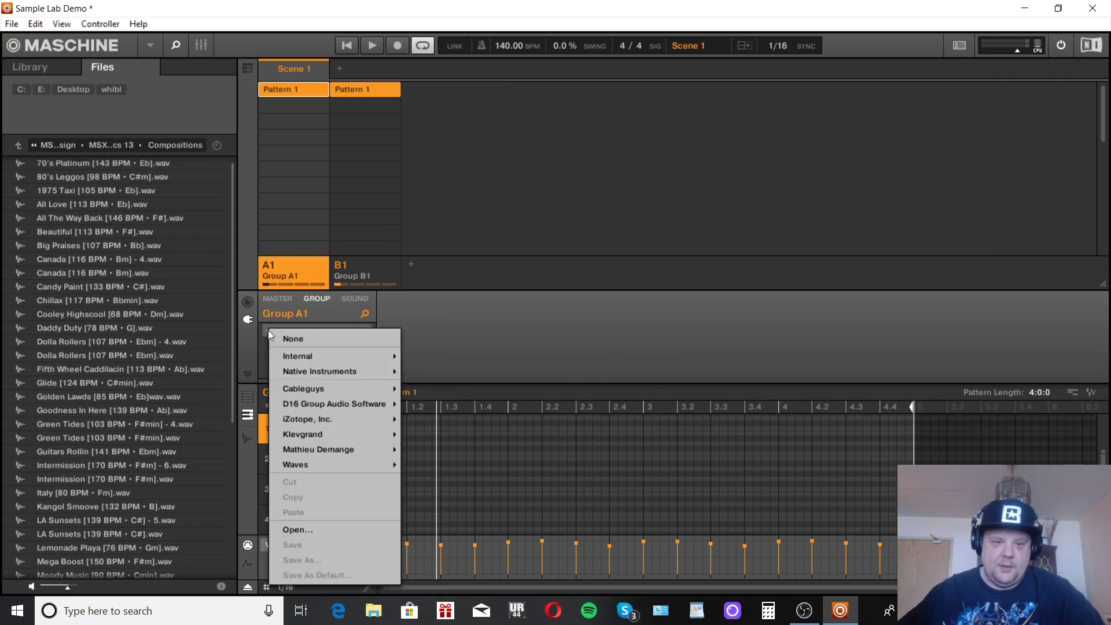
pyautogui.moveTo(292, 372)
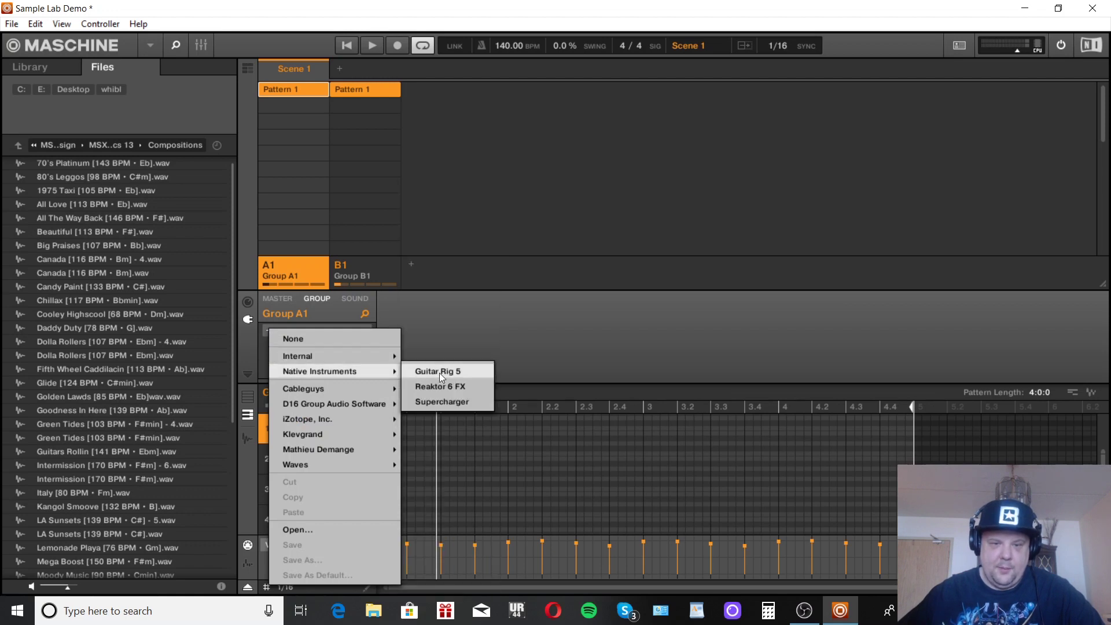
pyautogui.click(439, 402)
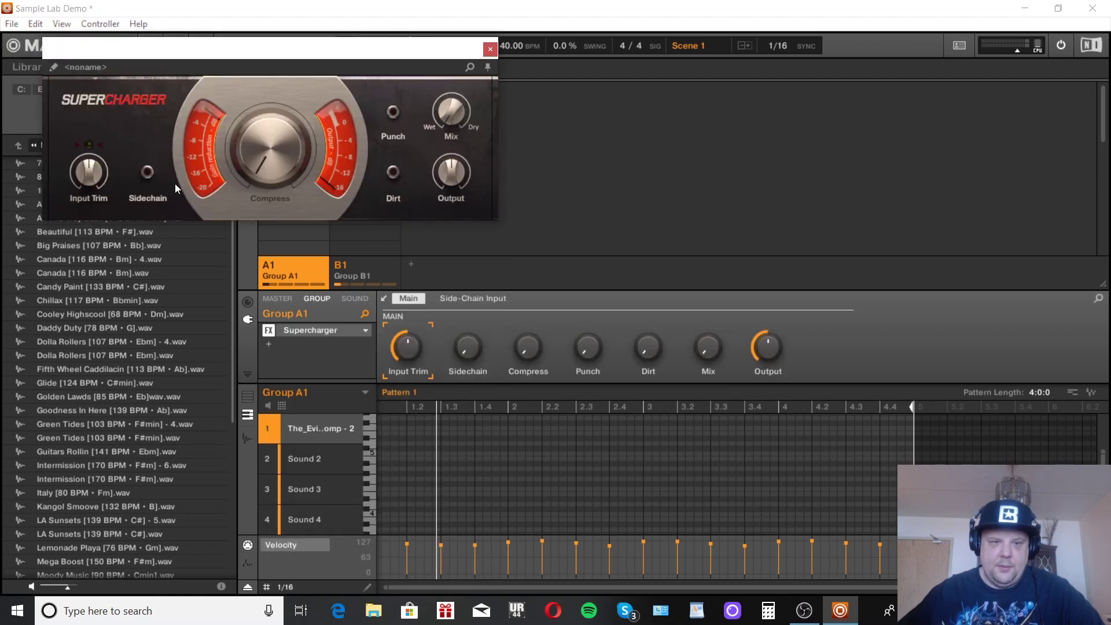
pyautogui.click(148, 173)
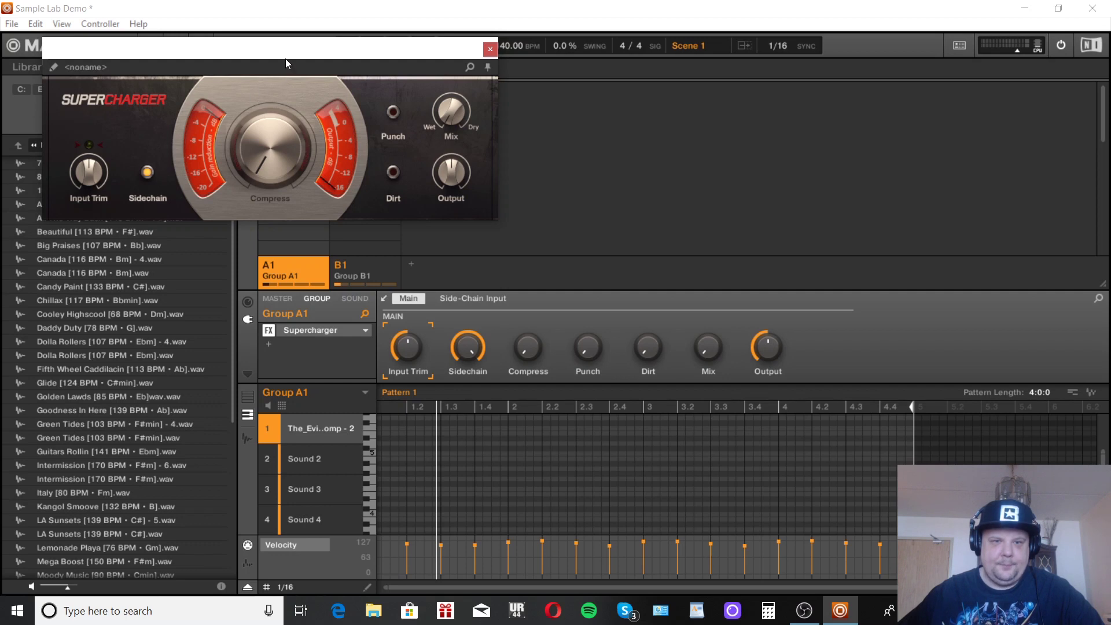
pyautogui.moveTo(286, 56); pyautogui.dragTo(856, 95)
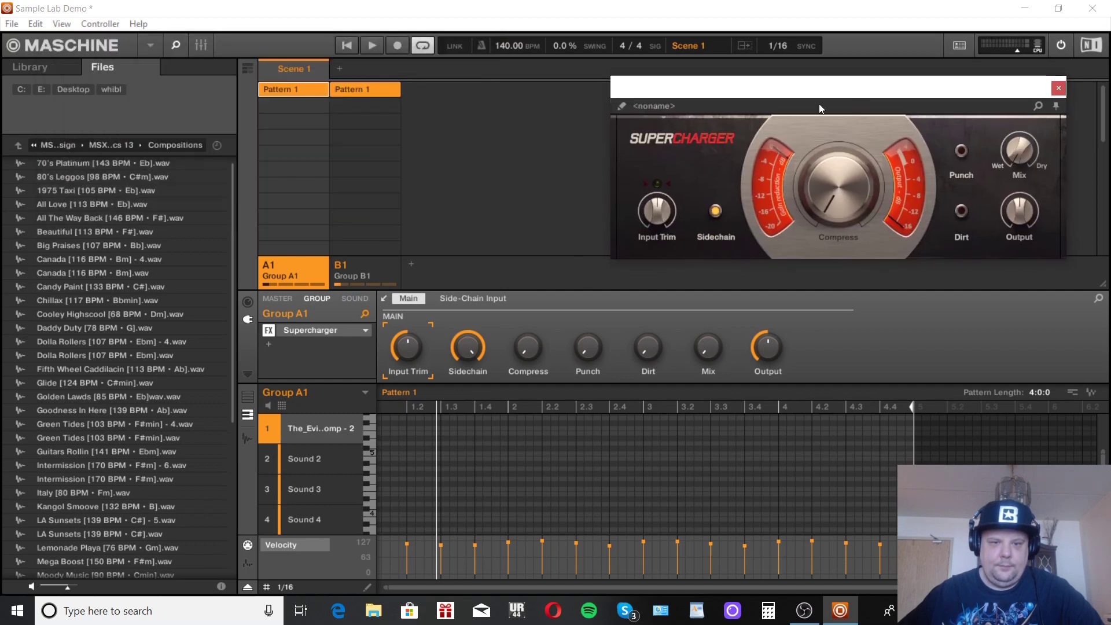
# Step: Set Group B1 as the side-chain source and raise Compress to 1.85 during playback
pyautogui.click(484, 299)
pyautogui.click(410, 348)
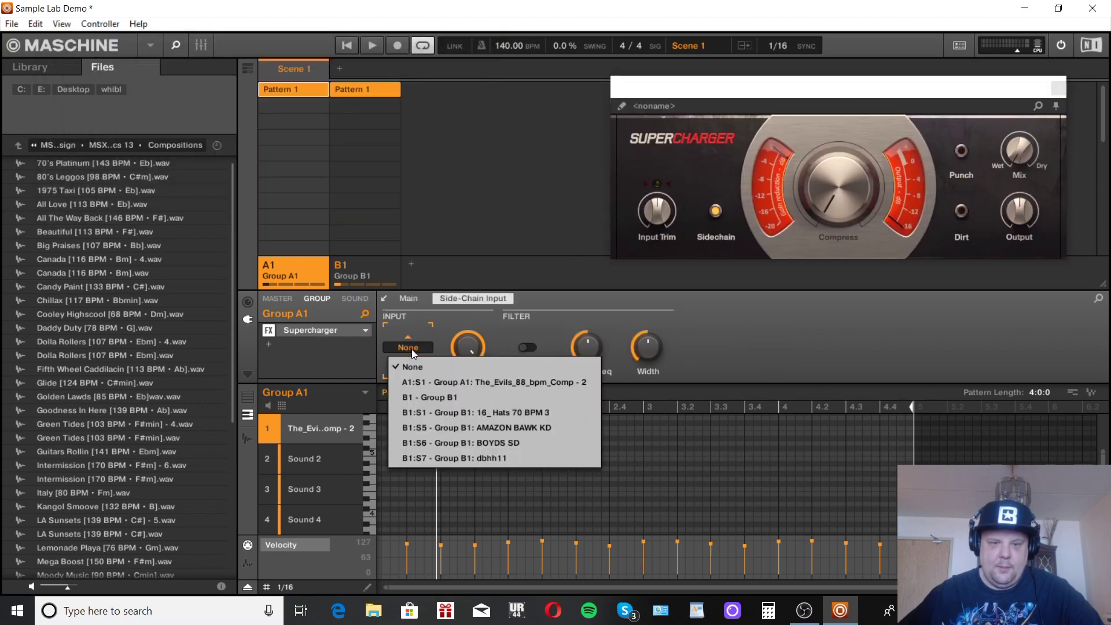
pyautogui.click(420, 398)
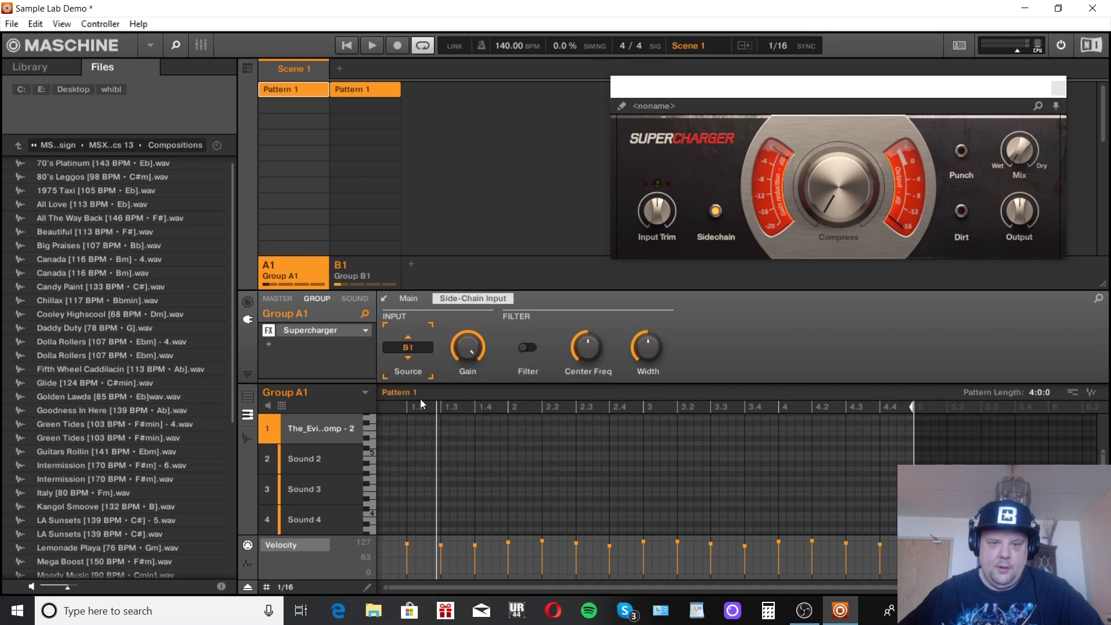
pyautogui.press('space')
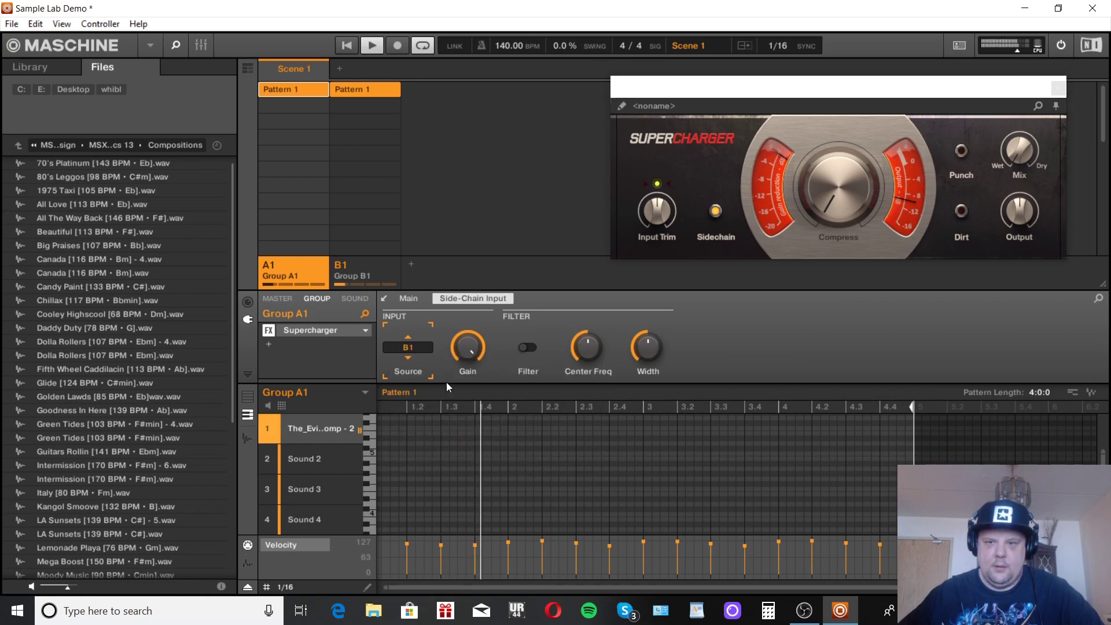
pyautogui.moveTo(842, 198); pyautogui.dragTo(843, 173)
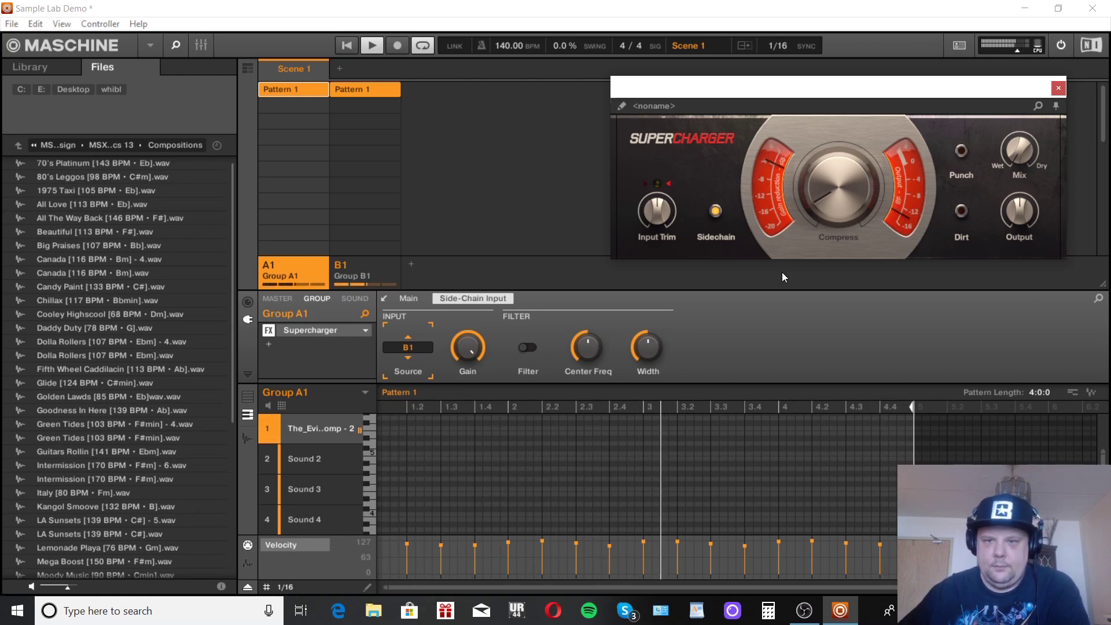
# Step: Raise Supercharger's Compress to about 2.05, then stop the beat
pyautogui.moveTo(803, 255)
pyautogui.scroll(1, 802, 255)
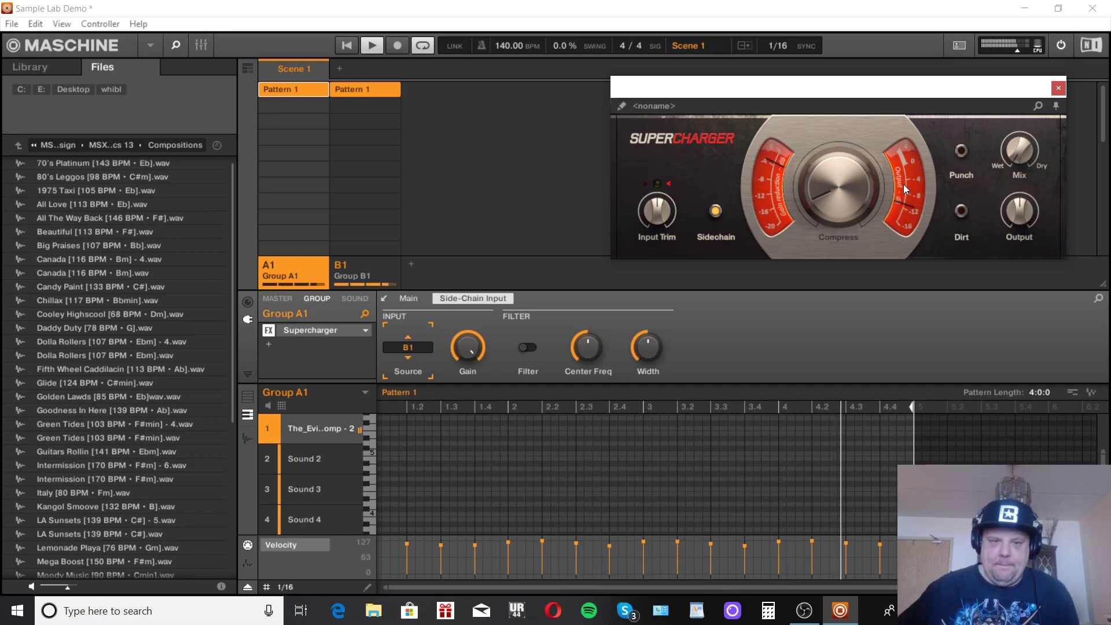
pyautogui.press('space')
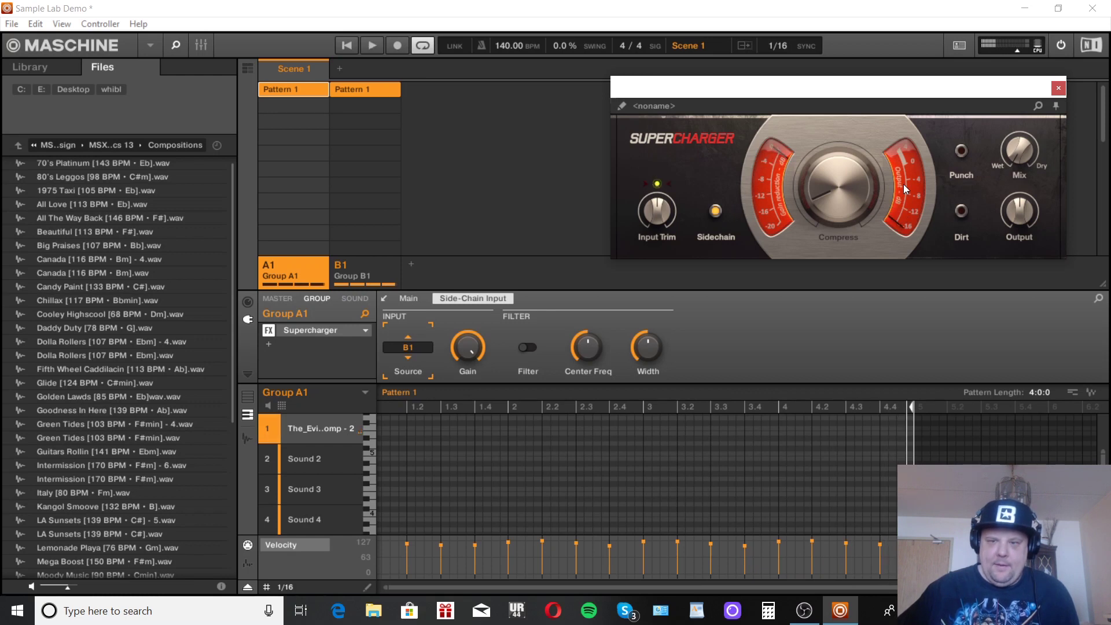